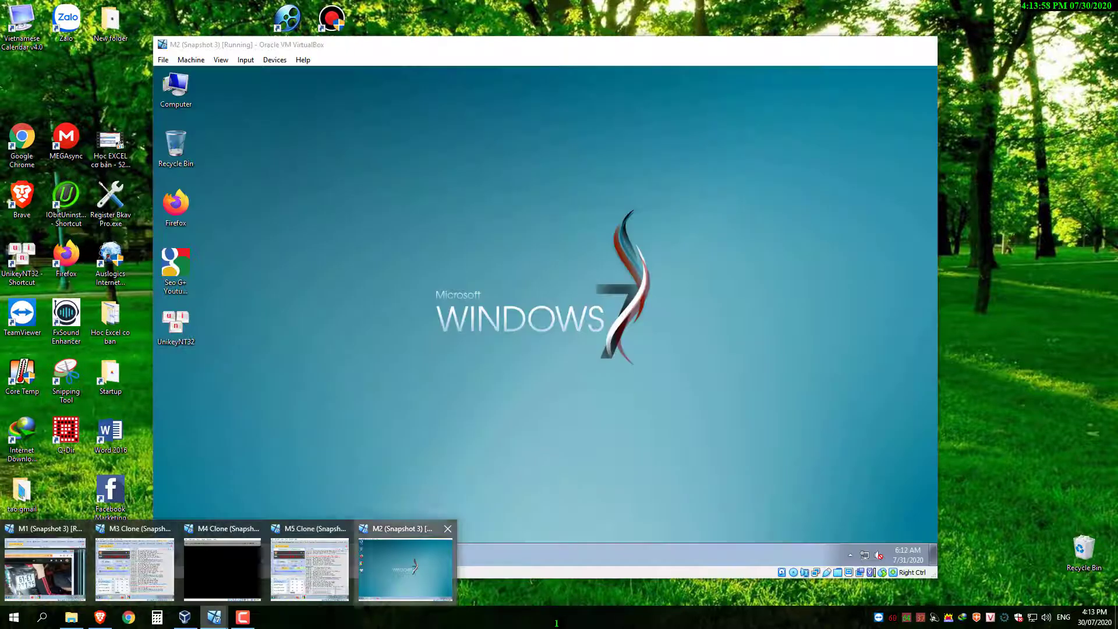
# - Bring the running M2 Windows 7 guest forward and open Windows Explorer inside it
pyautogui.click(405, 568)
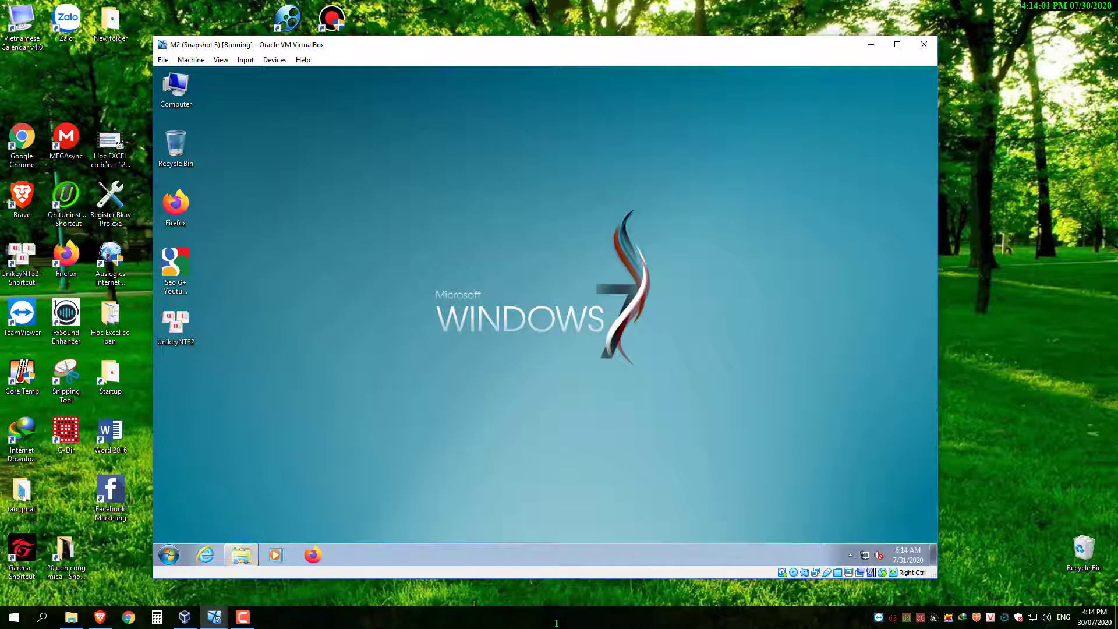
pyautogui.click(241, 555)
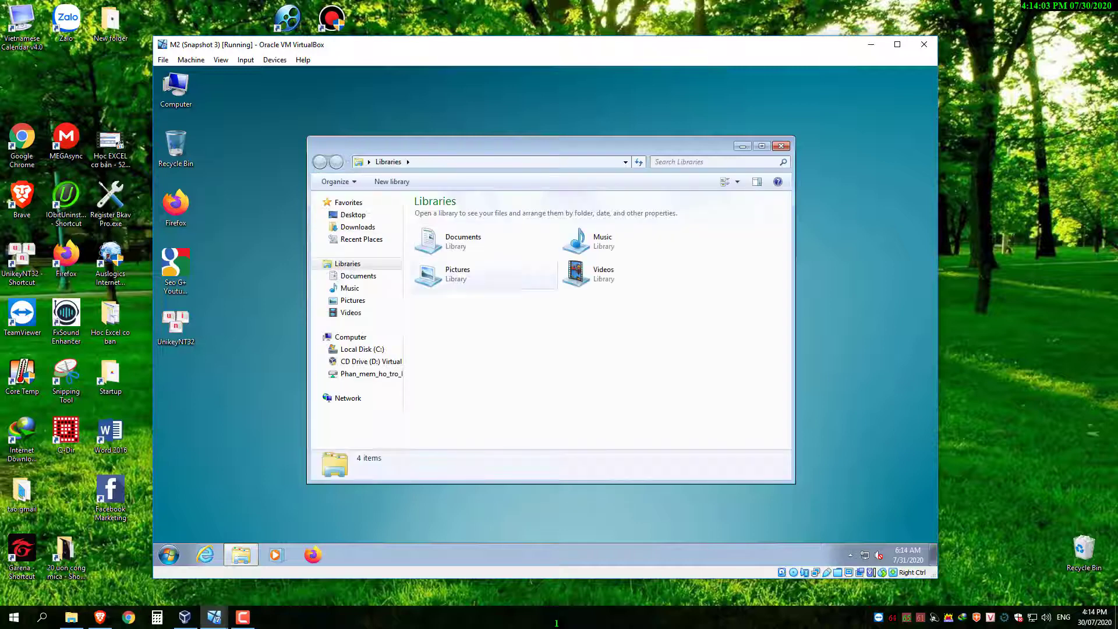
pyautogui.moveTo(468, 51); pyautogui.dragTo(482, 62)
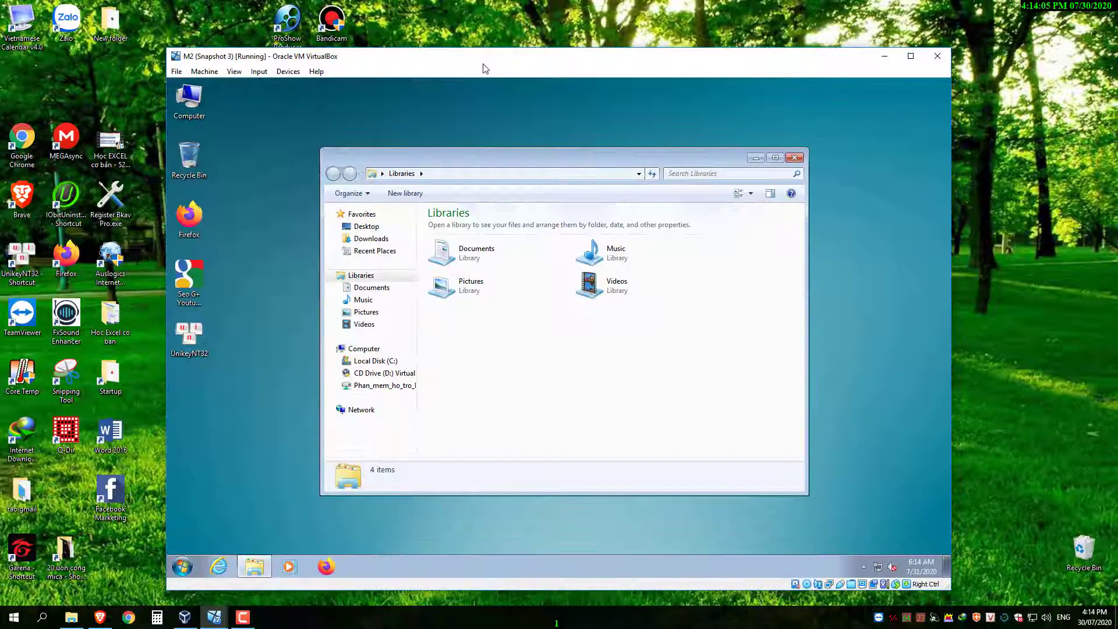
# - Check the VirtualBox Manager, hide it, and show the guest's Computer view with Local Disk (C:)
pyautogui.click(184, 617)
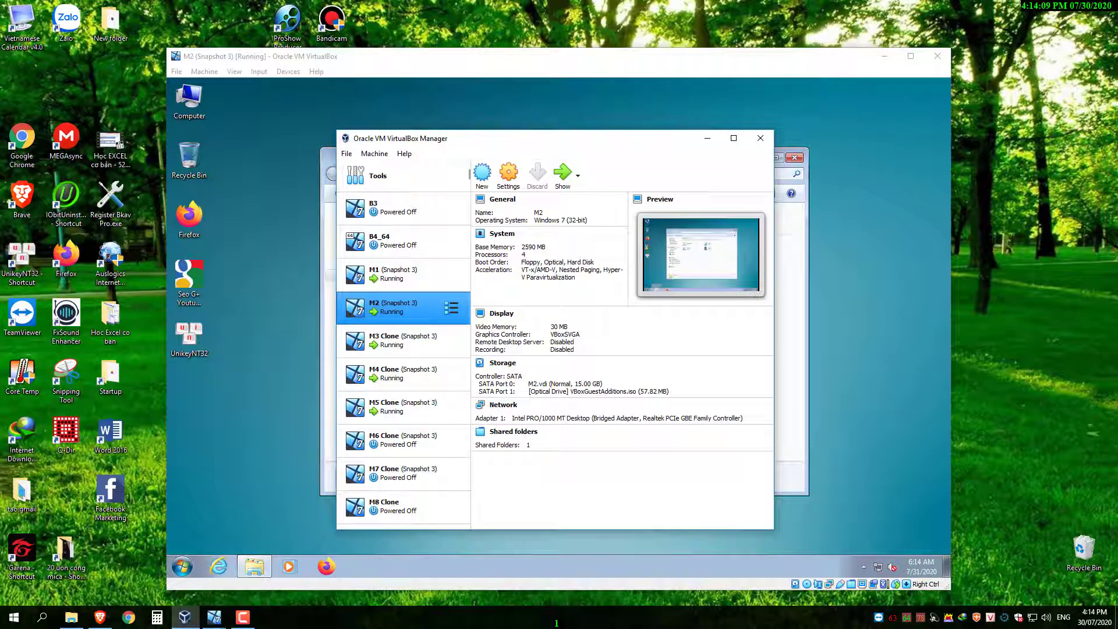
pyautogui.moveTo(477, 139); pyautogui.dragTo(448, 135)
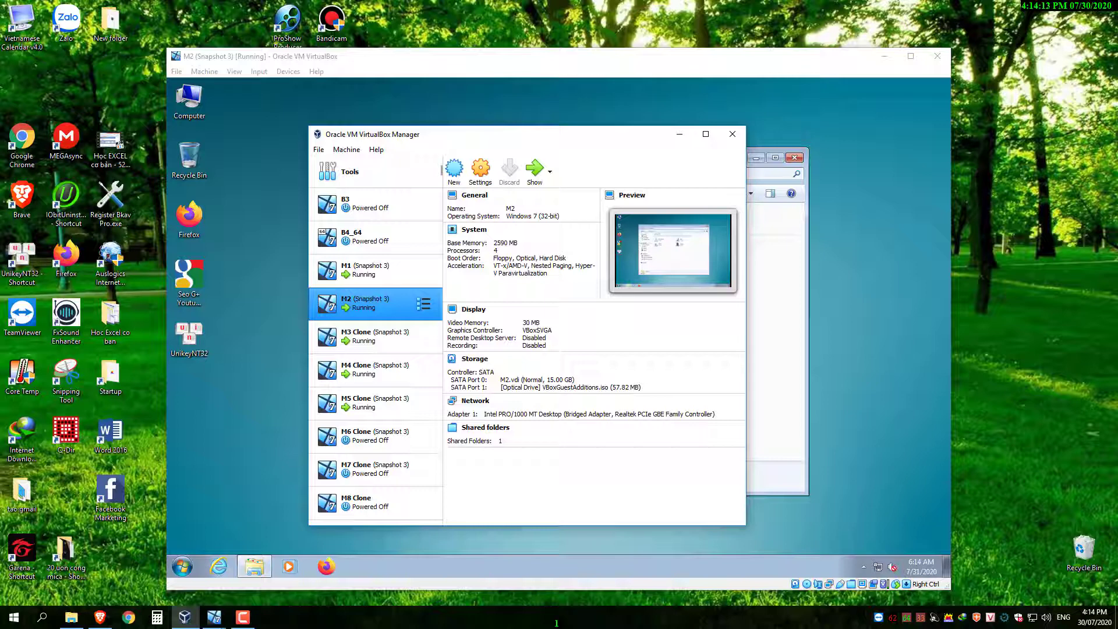
pyautogui.click(679, 134)
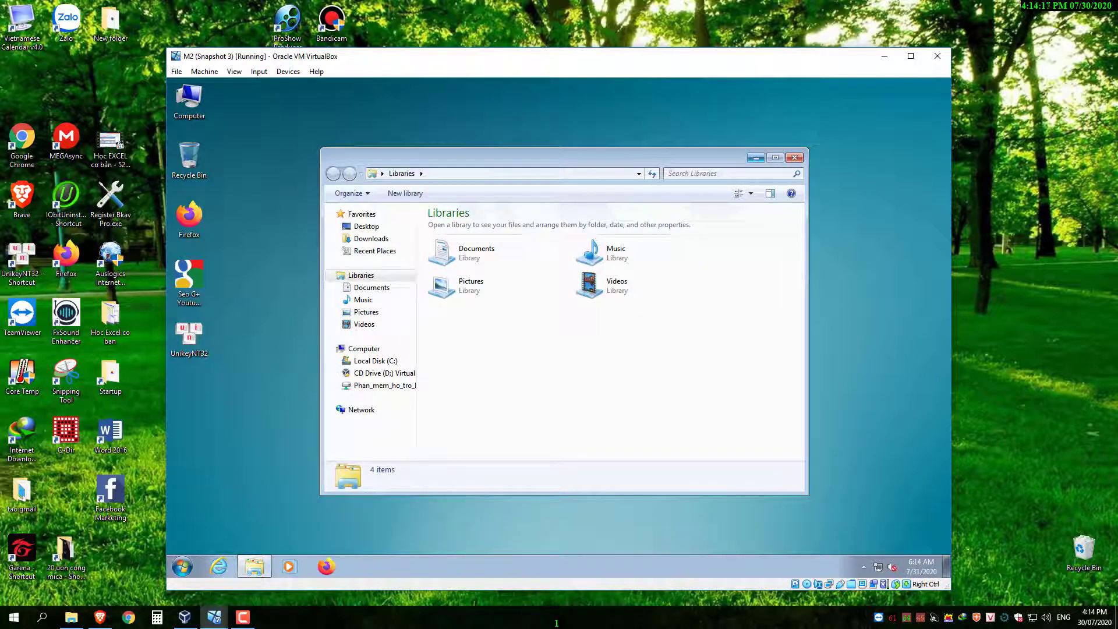
pyautogui.click(364, 349)
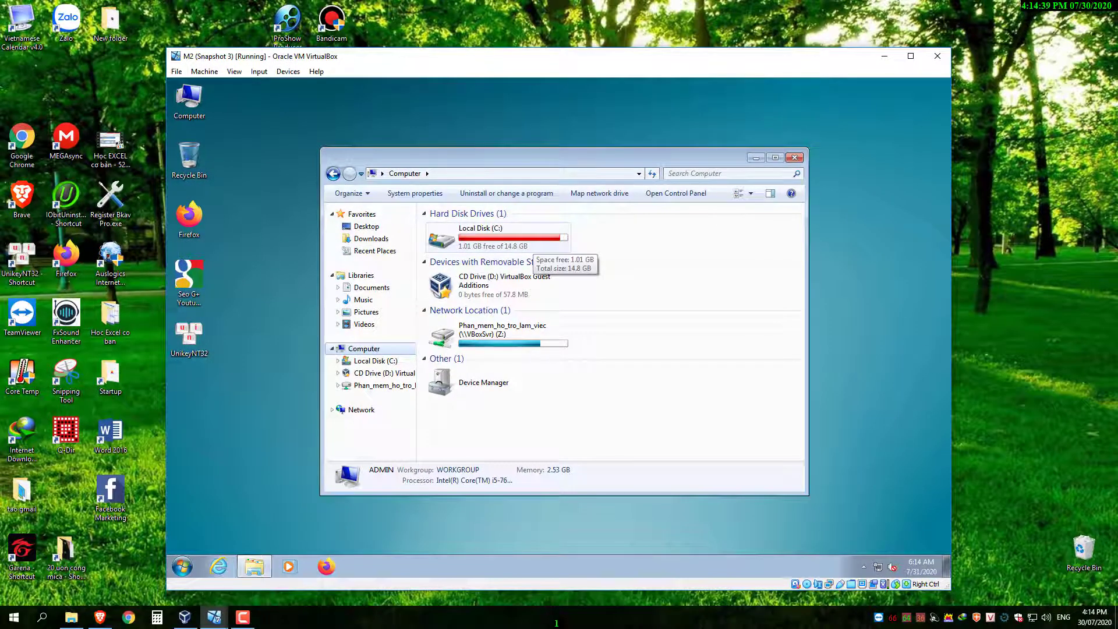
# - Select Local Disk (C:) to read 1.01 GB free of 14.8 GB, then close the Computer window
pyautogui.click(533, 243)
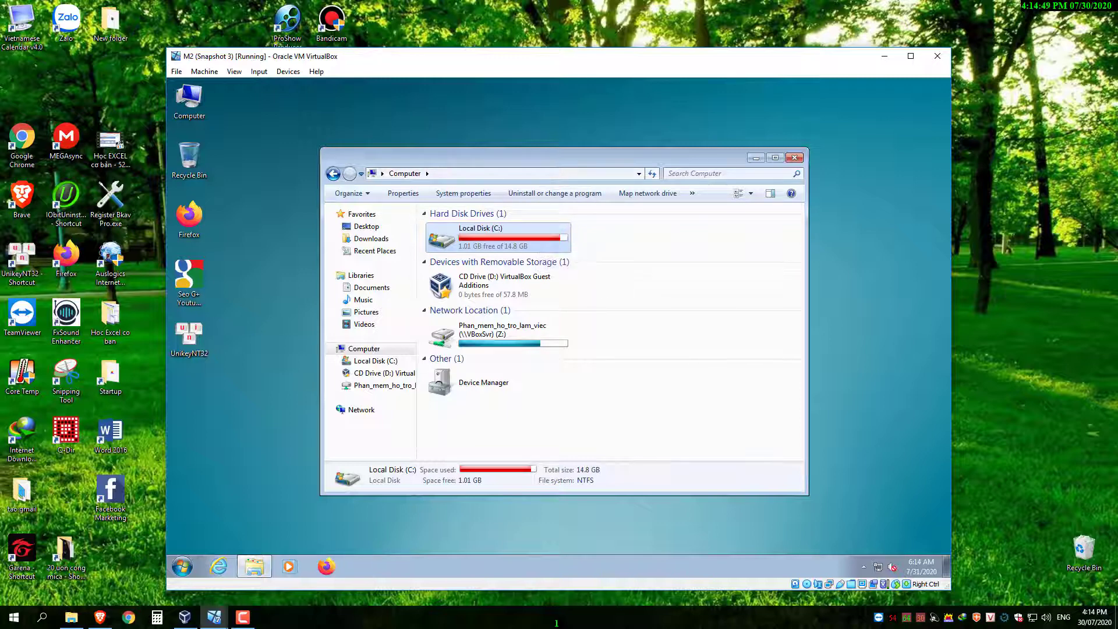
pyautogui.moveTo(559, 157); pyautogui.dragTo(534, 171)
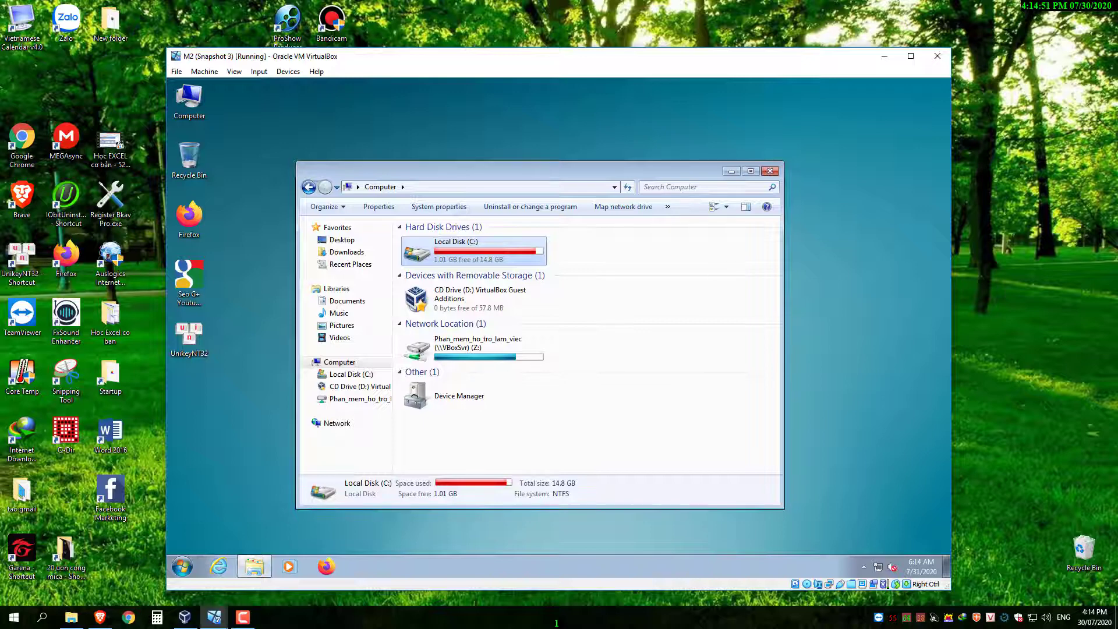
pyautogui.moveTo(534, 171); pyautogui.dragTo(536, 170)
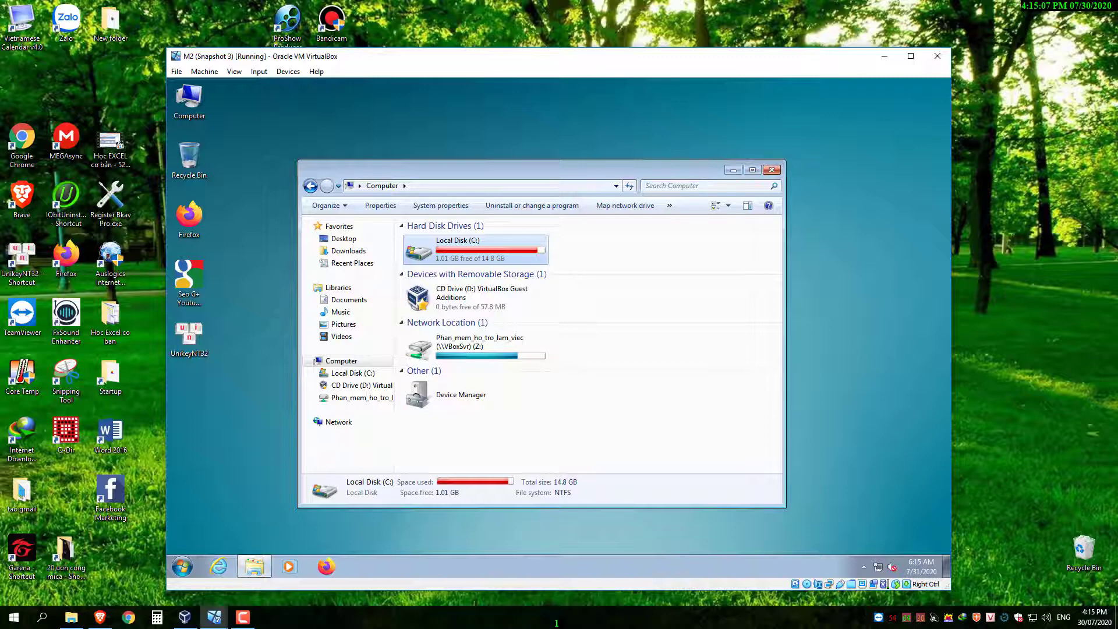
pyautogui.click(771, 169)
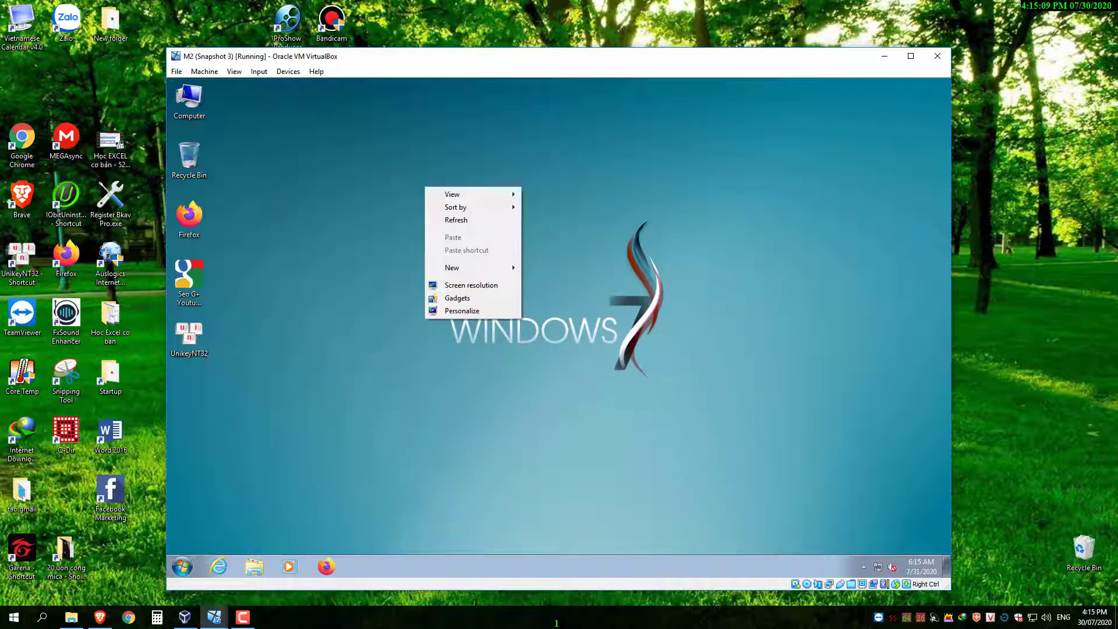
# - Reopen Explorer and bring up Local Disk (C:) Properties, showing 13.8 GB used and 1.01 GB free
pyautogui.rightClick(426, 188)
pyautogui.click(456, 219)
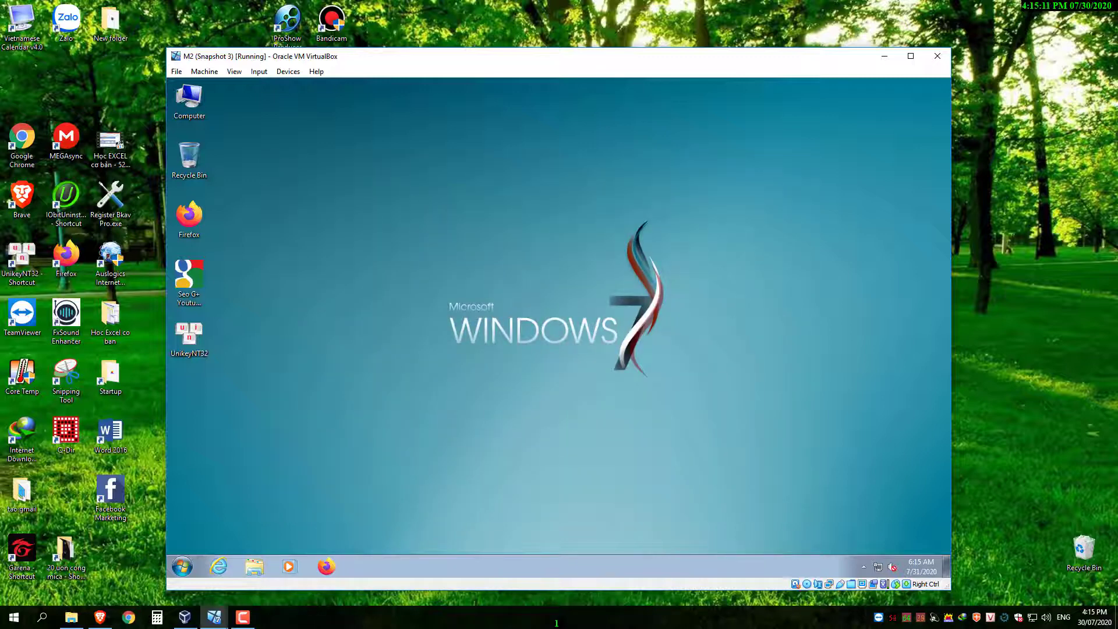
pyautogui.click(255, 566)
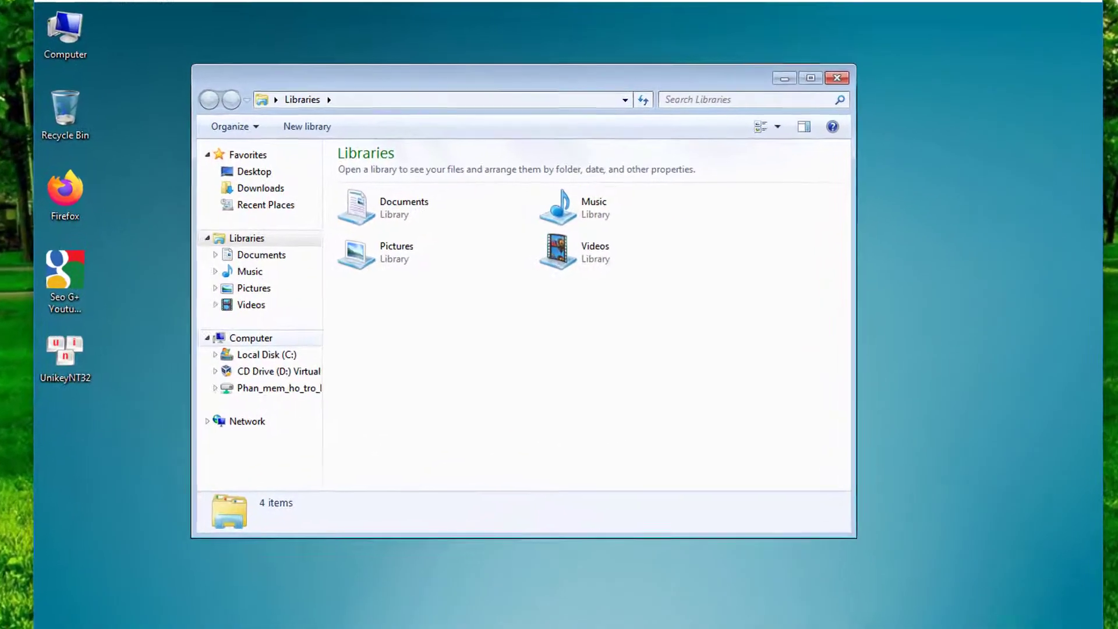
pyautogui.click(244, 361)
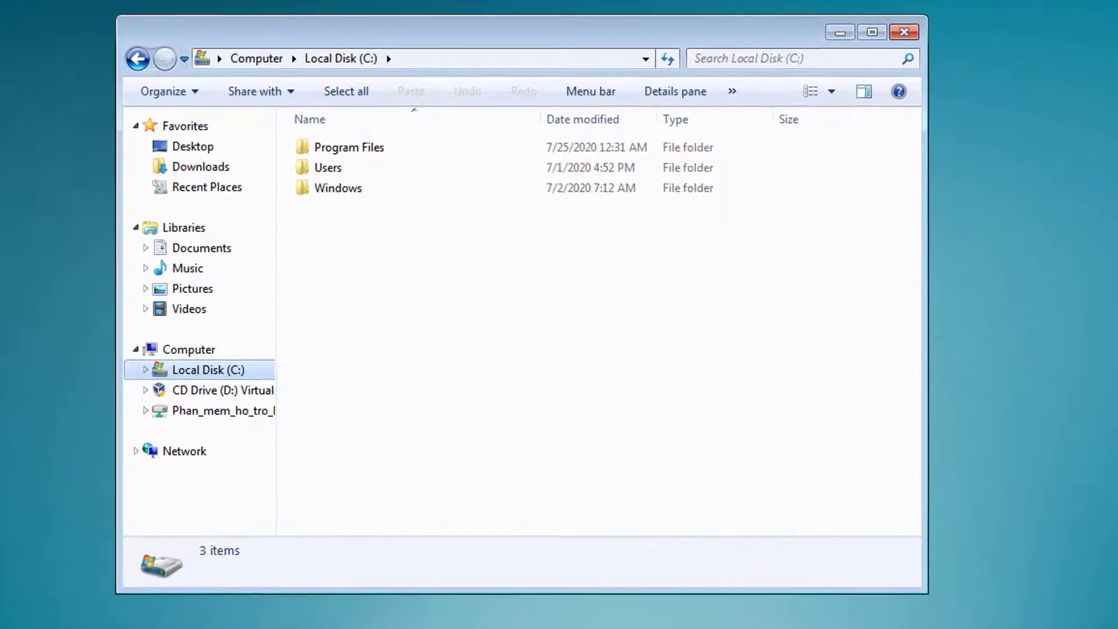
pyautogui.rightClick(223, 370)
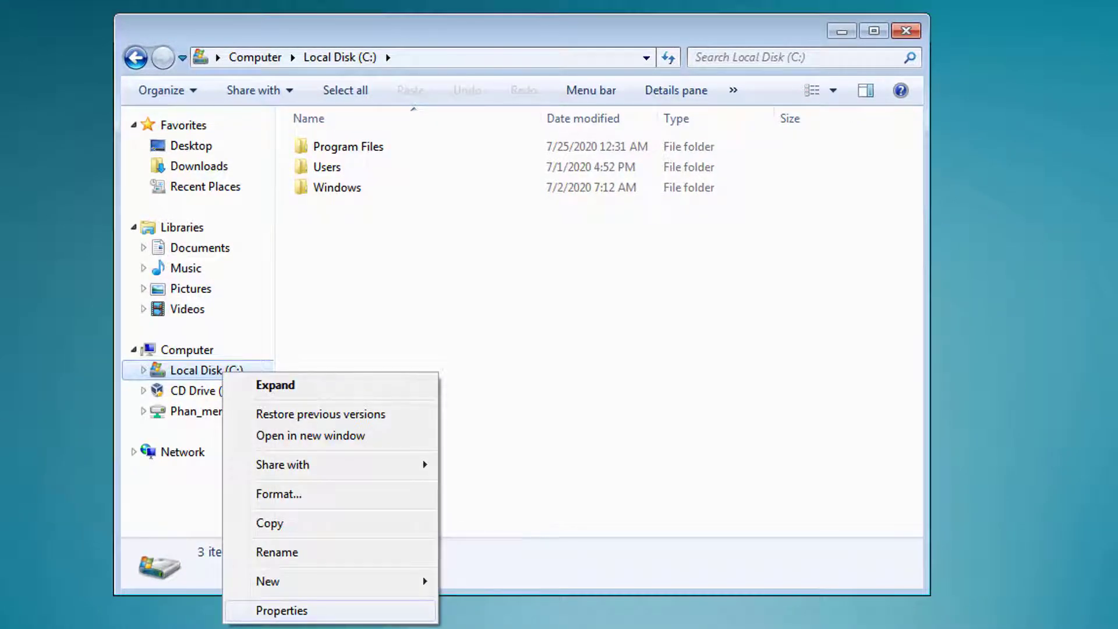
pyautogui.click(282, 610)
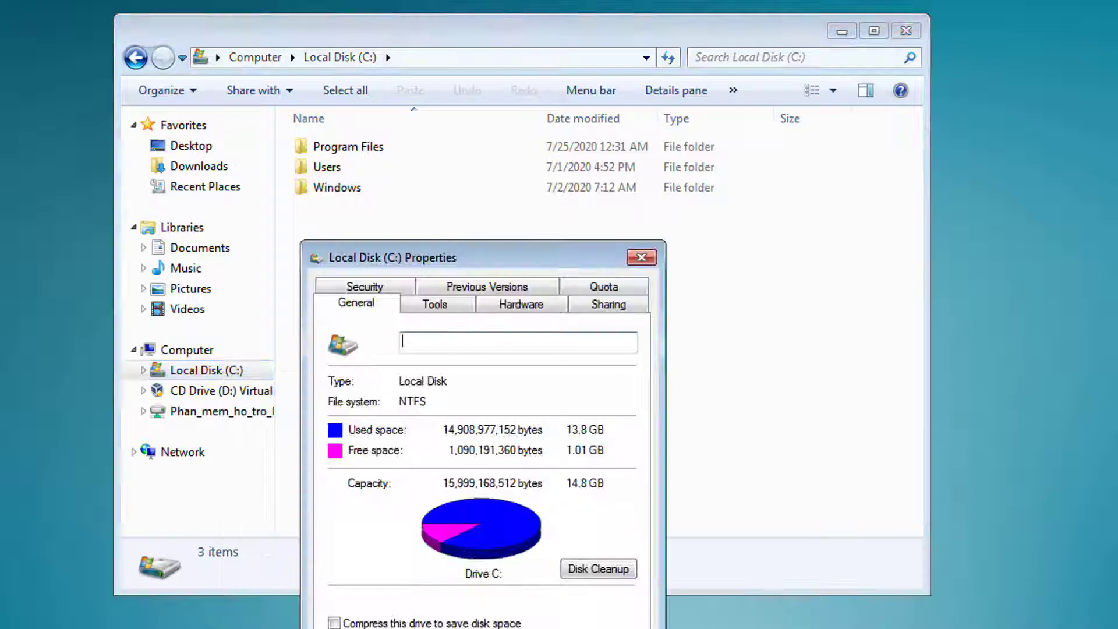
pyautogui.moveTo(524, 258); pyautogui.dragTo(511, 129)
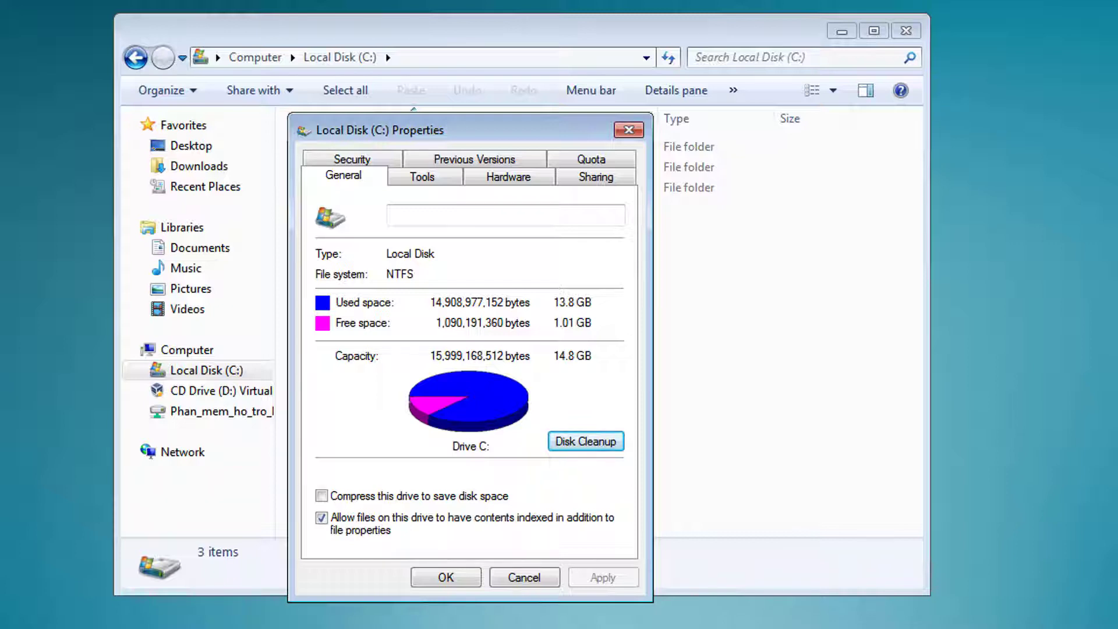
# - Launch Disk Cleanup from the drive C: Properties and let it scan the drive
pyautogui.click(585, 441)
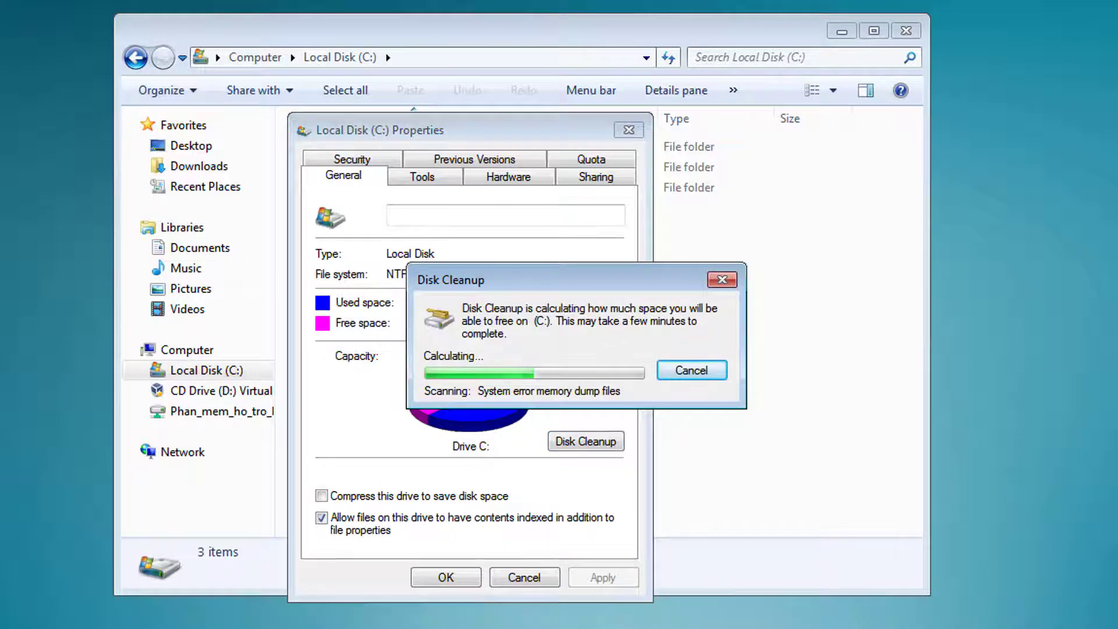
pyautogui.moveTo(576, 279); pyautogui.dragTo(453, 269)
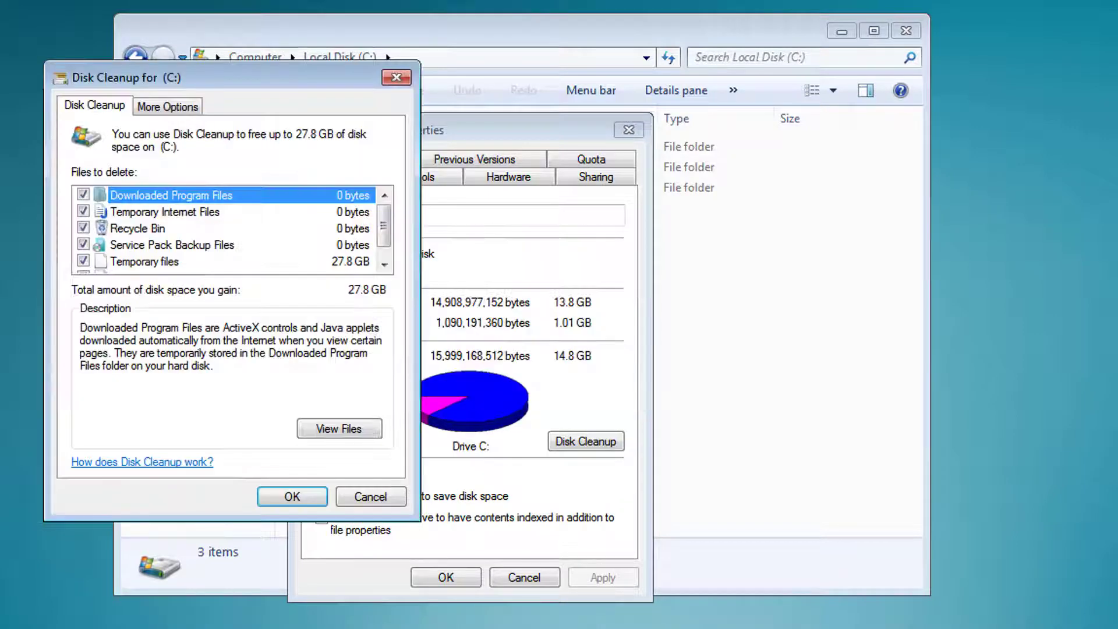
pyautogui.moveTo(232, 77); pyautogui.dragTo(406, 142)
# - Keep all categories ticked, including Temporary files and Thumbnails (27.8 GB total), and confirm deletion
pyautogui.scroll(-1, 404, 294)
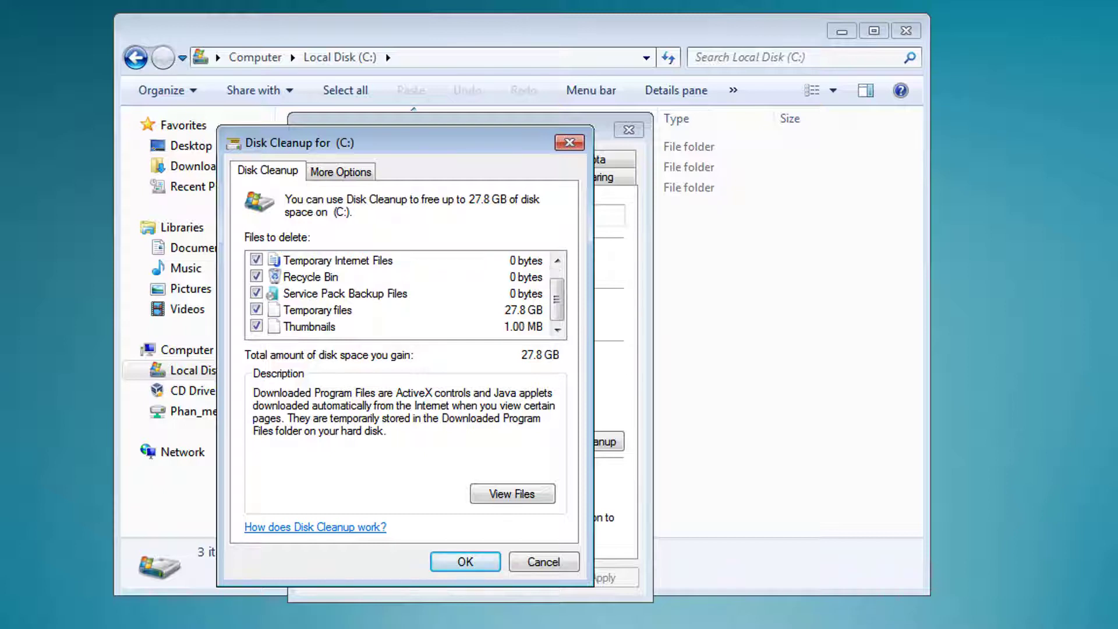
pyautogui.click(256, 326)
pyautogui.click(256, 310)
pyautogui.click(256, 327)
pyautogui.click(256, 309)
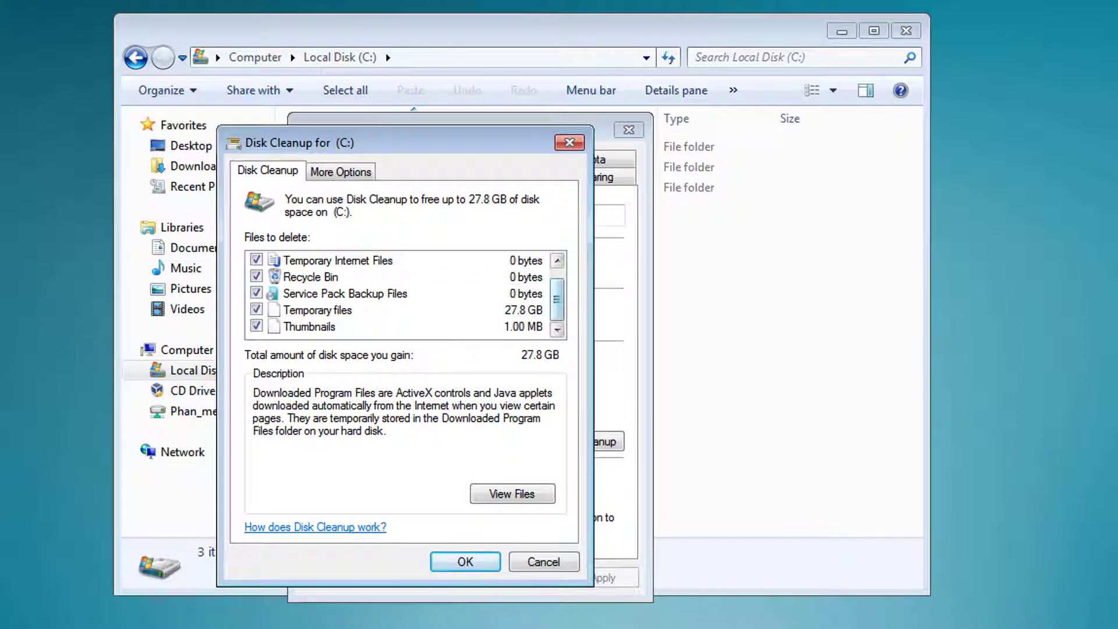
pyautogui.scroll(1, 557, 299)
pyautogui.scroll(-1, 557, 298)
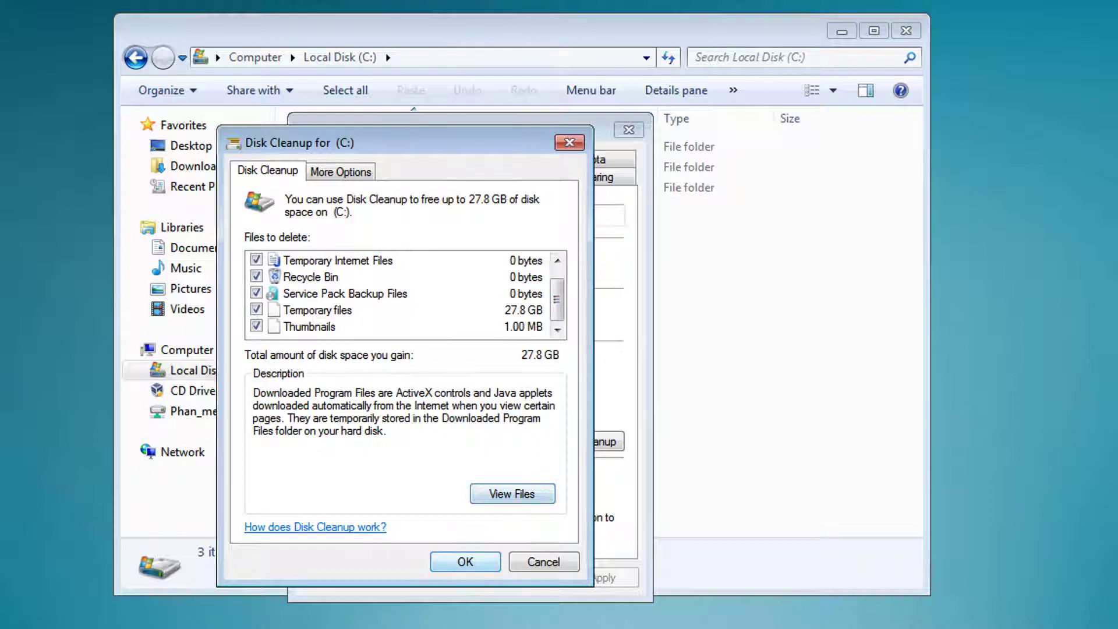
pyautogui.click(465, 562)
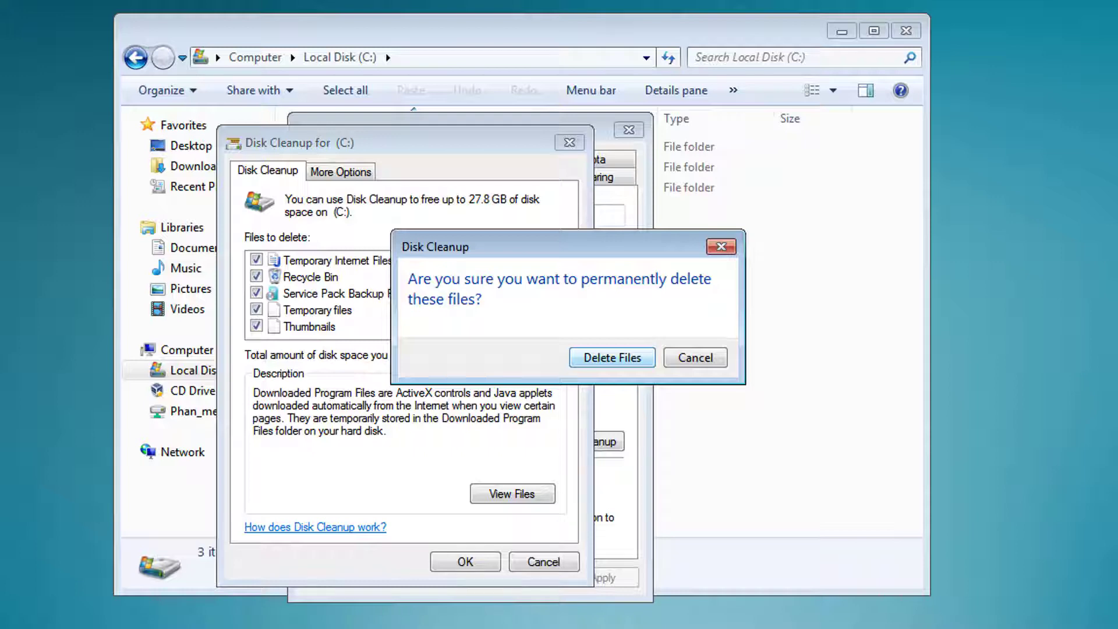
# - Confirm permanent deletion, leaving drive C: with 8.34 GB free, and close its Properties dialog
pyautogui.press('Return')
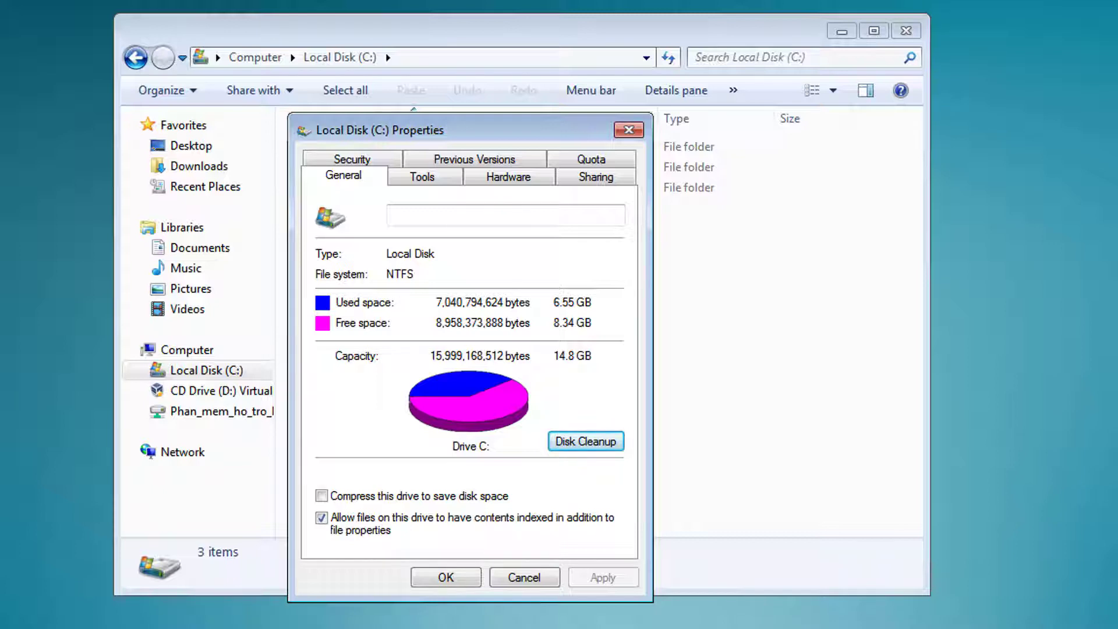
pyautogui.click(446, 577)
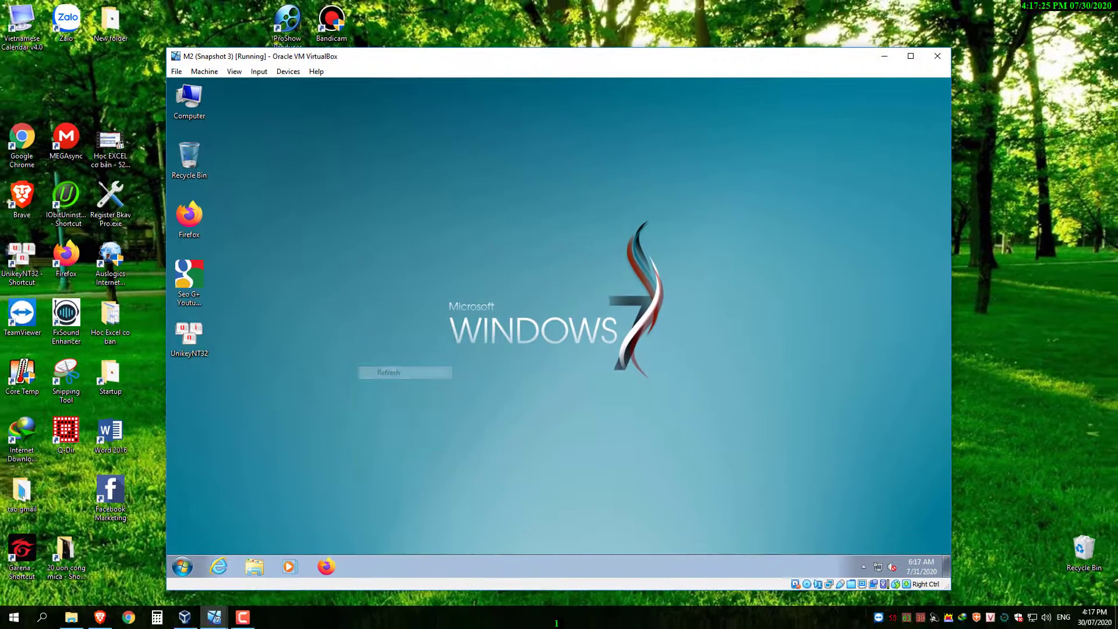
# - Close the M2 machine window choosing Power off the machine
pyautogui.click(254, 566)
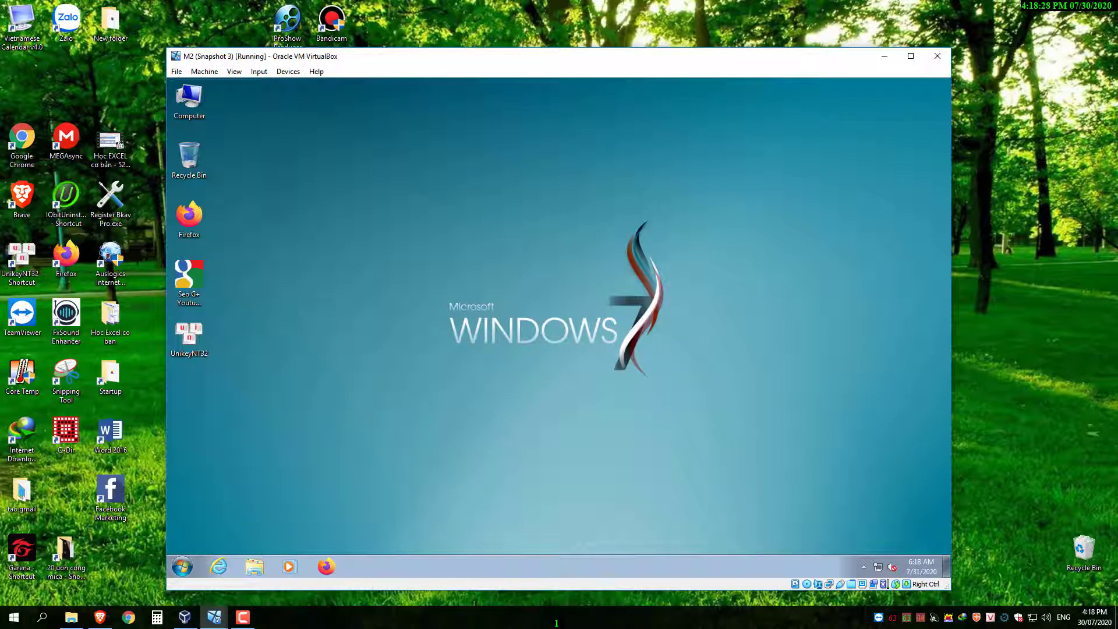
pyautogui.click(937, 56)
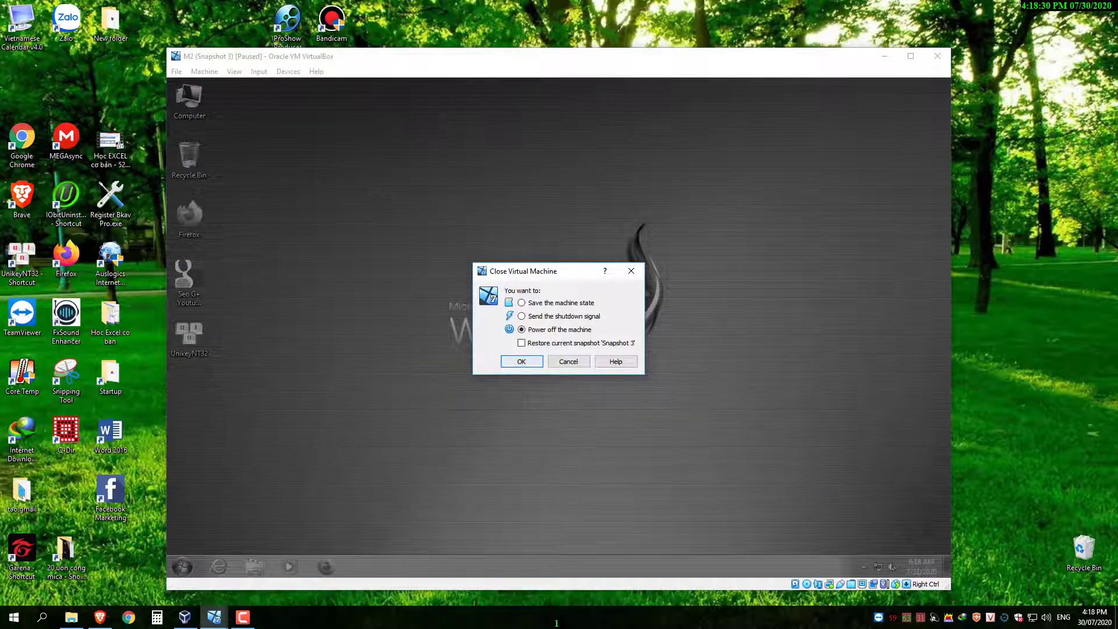
pyautogui.click(521, 362)
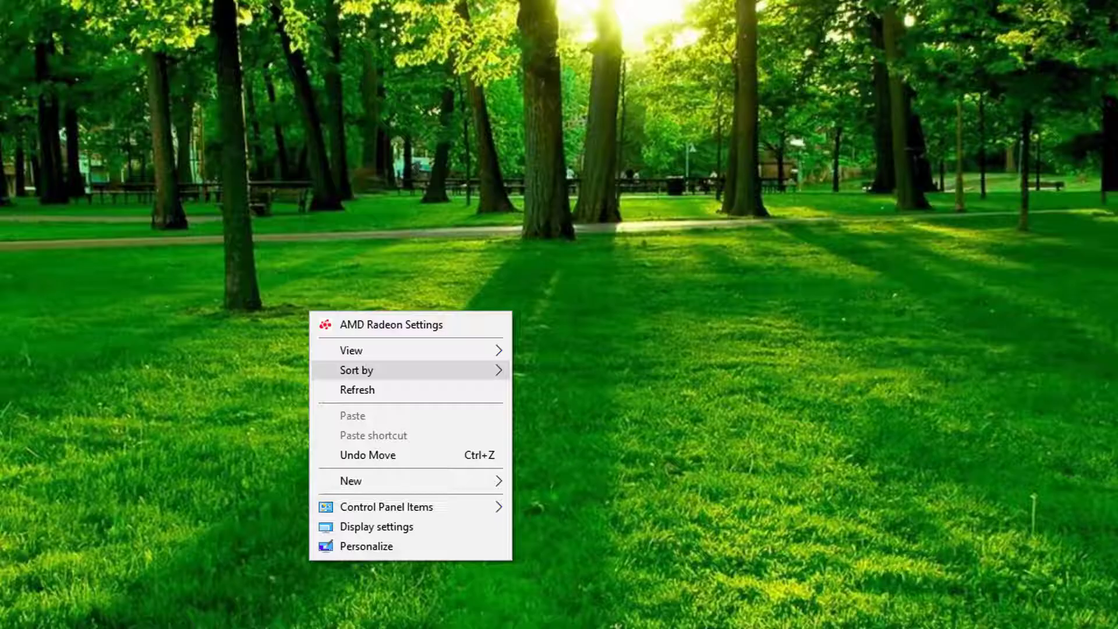
pyautogui.click(357, 389)
# - Switch to the running M3 Clone machine window and refresh its Windows 7 desktop
pyautogui.hotkey('alt', 'Tab')
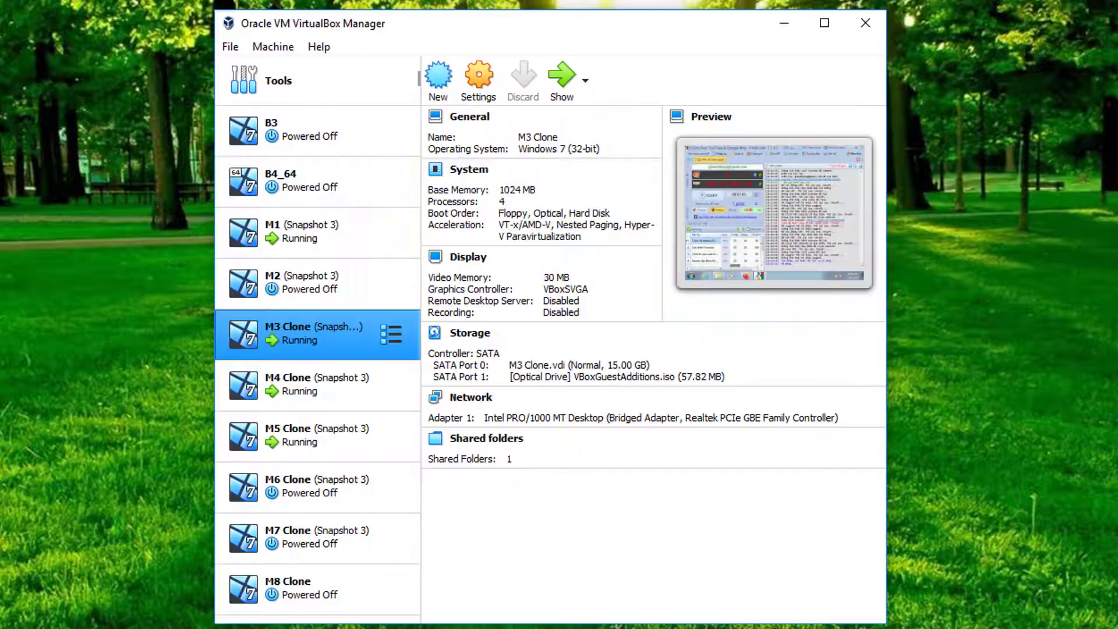
pyautogui.hotkey('alt', 'Tab')
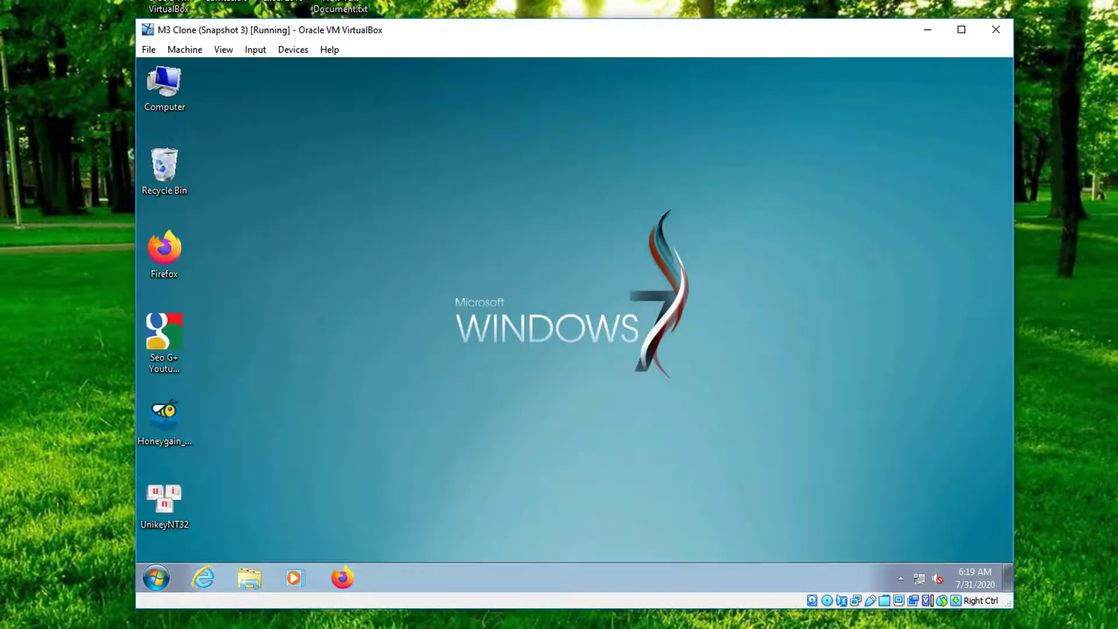
pyautogui.rightClick(502, 330)
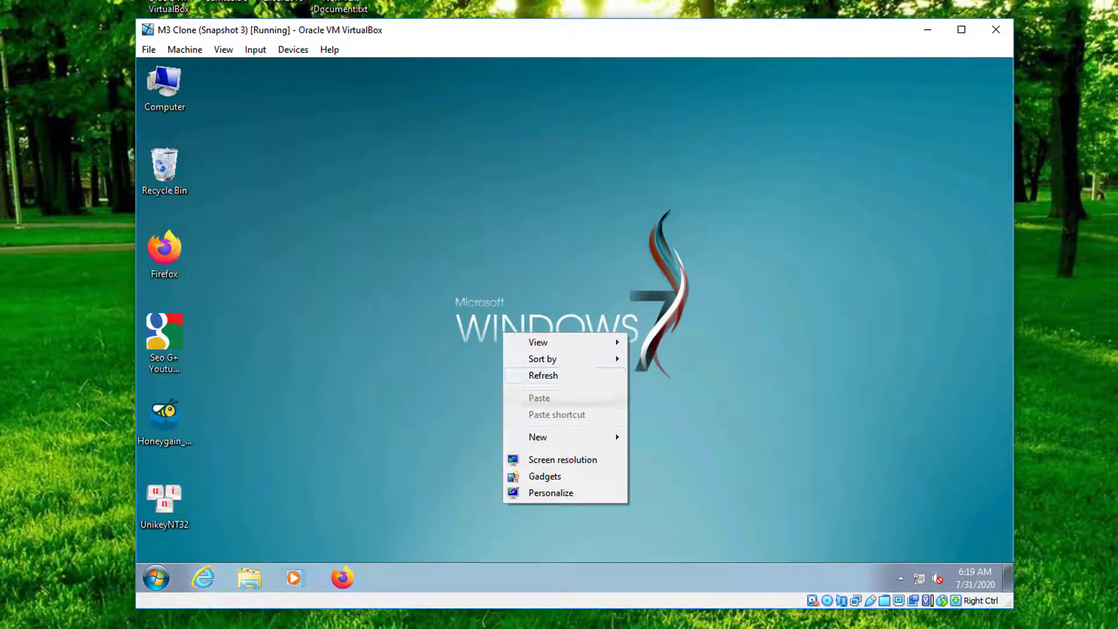
pyautogui.click(527, 376)
pyautogui.rightClick(432, 184)
pyautogui.click(472, 227)
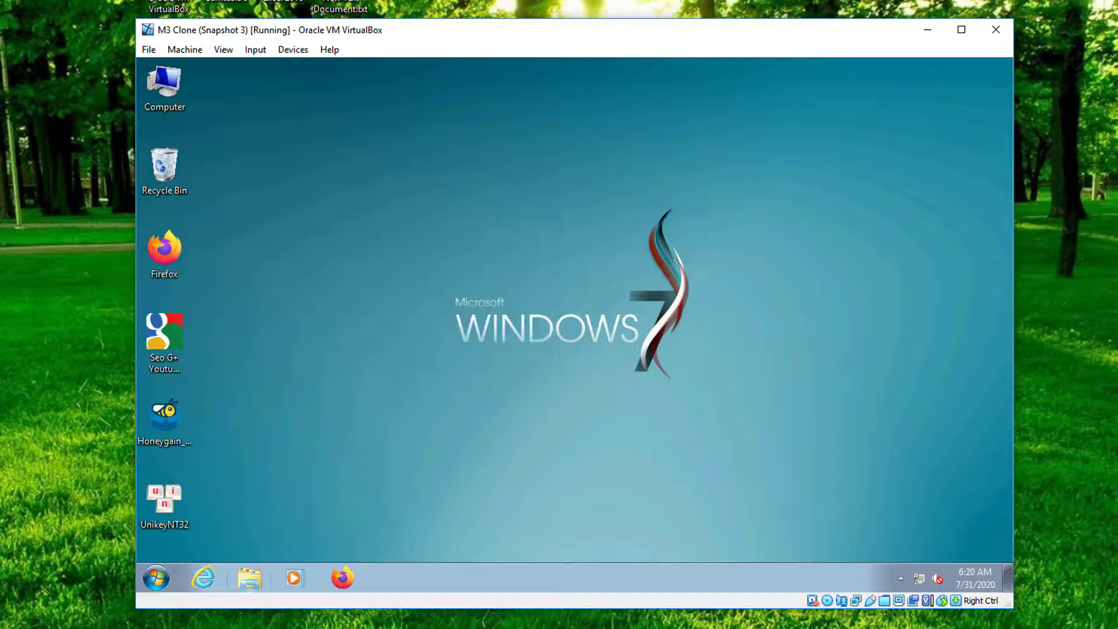
# - In M3 Clone's Explorer, check Local Disk (C:) Properties shows 1.01 GB free of 14.8 GB, then close both
pyautogui.click(249, 577)
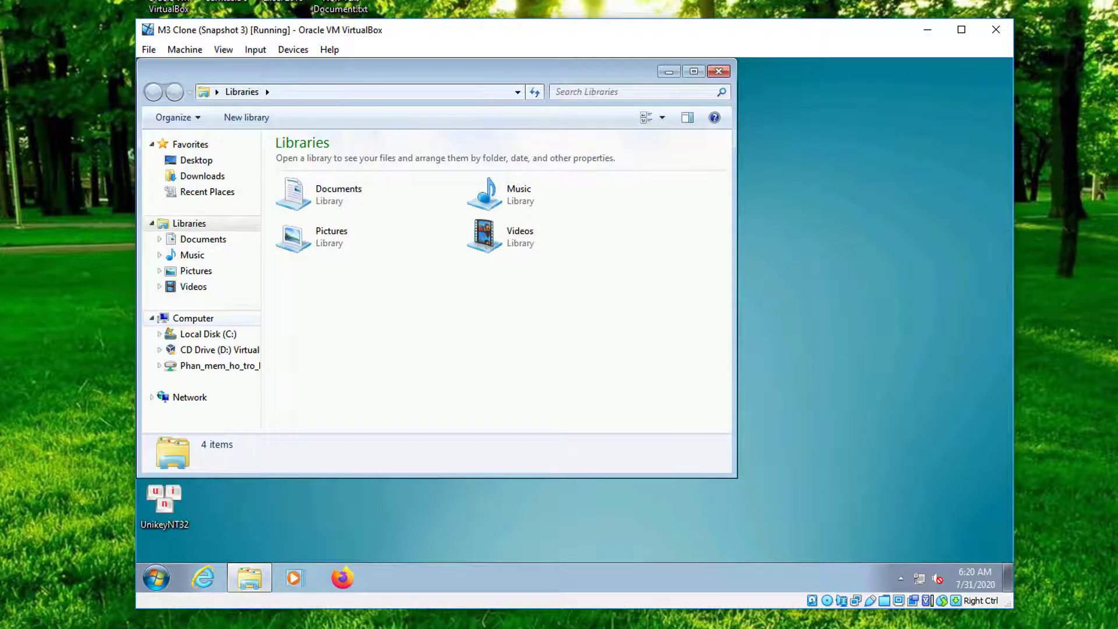
pyautogui.click(193, 318)
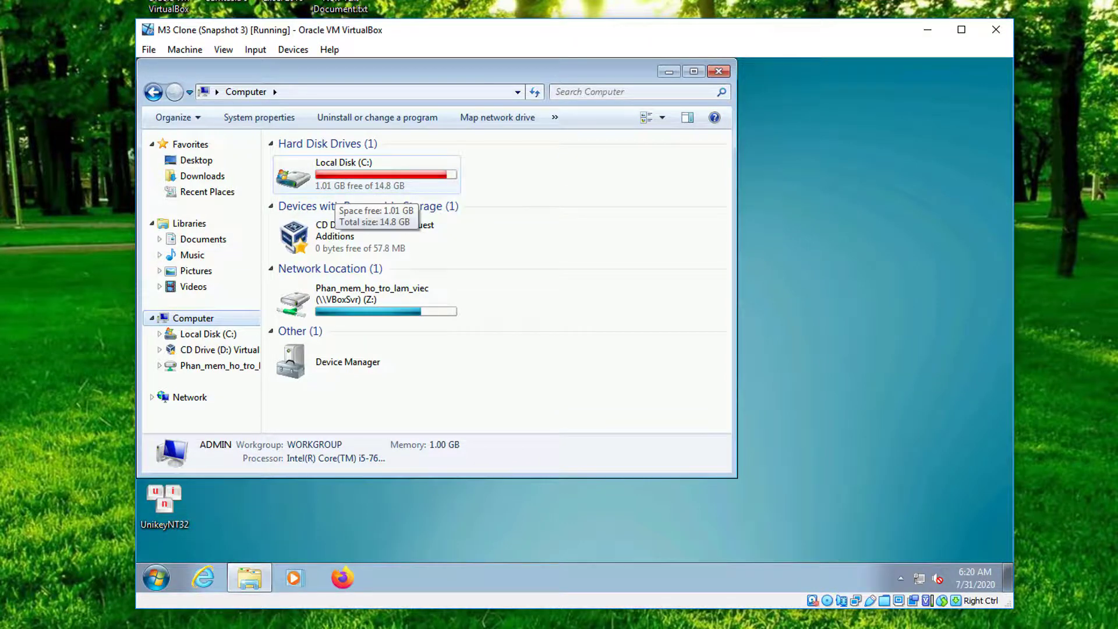
pyautogui.moveTo(379, 70); pyautogui.dragTo(522, 107)
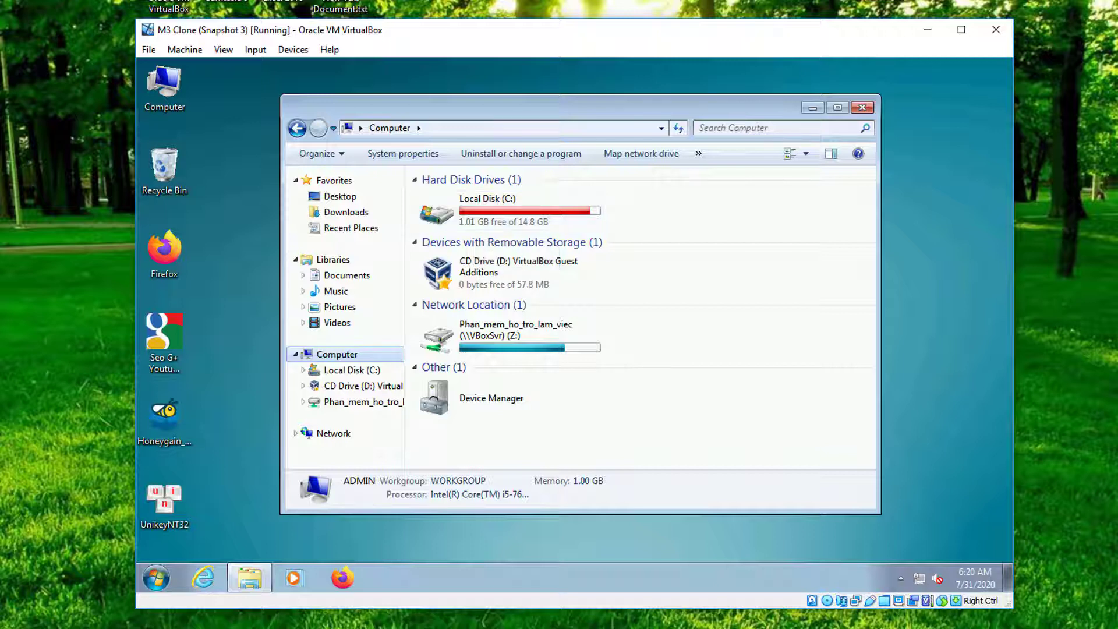
pyautogui.click(358, 370)
pyautogui.rightClick(359, 371)
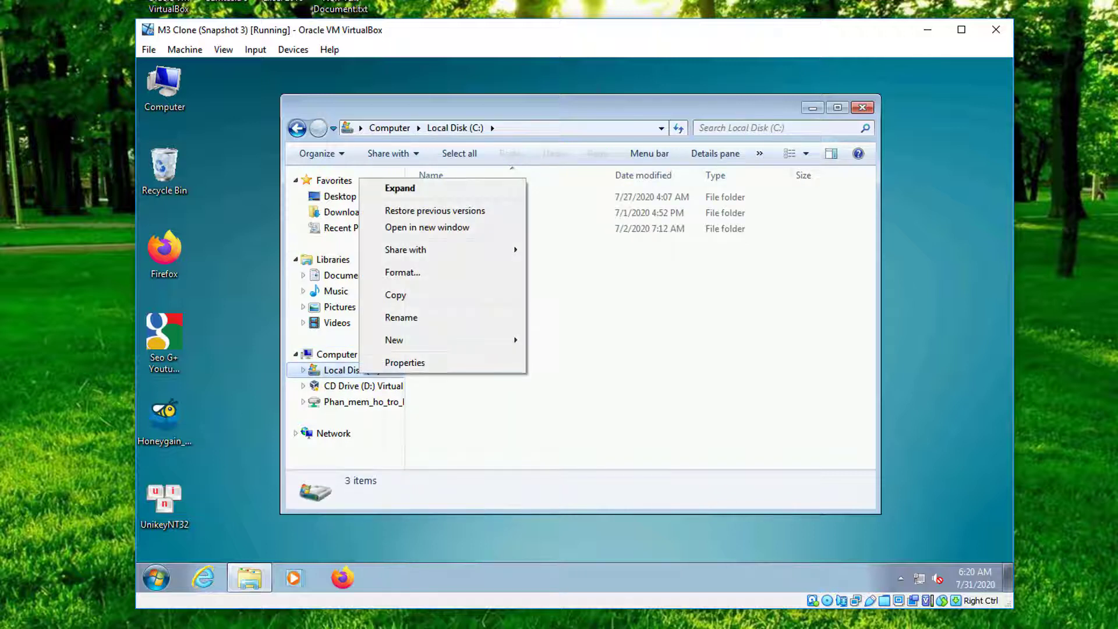
pyautogui.click(404, 362)
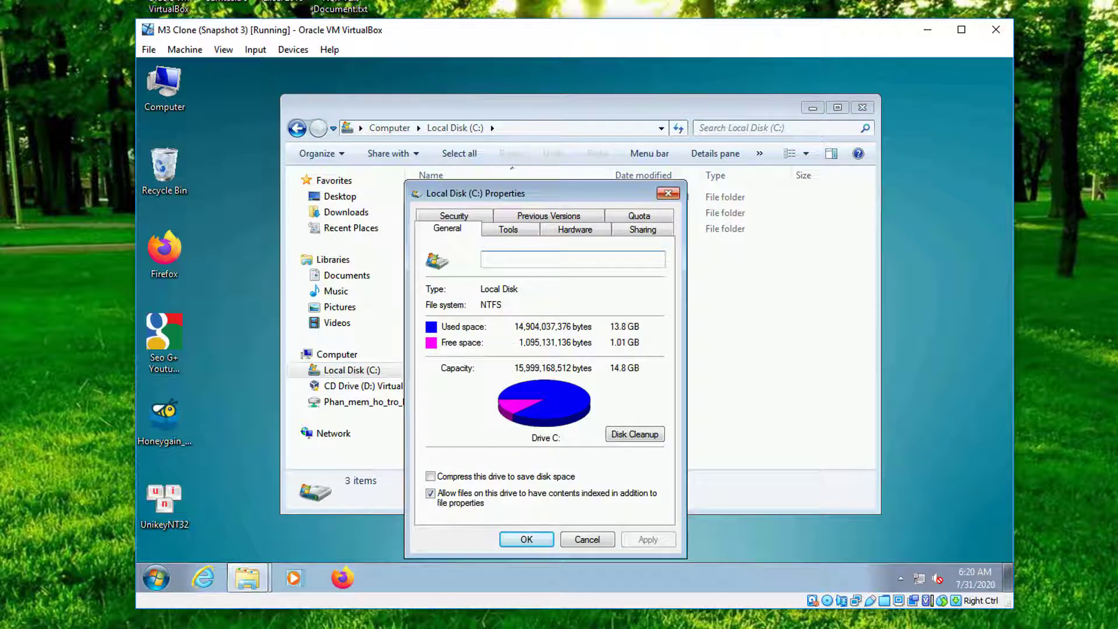
pyautogui.click(668, 192)
pyautogui.click(862, 108)
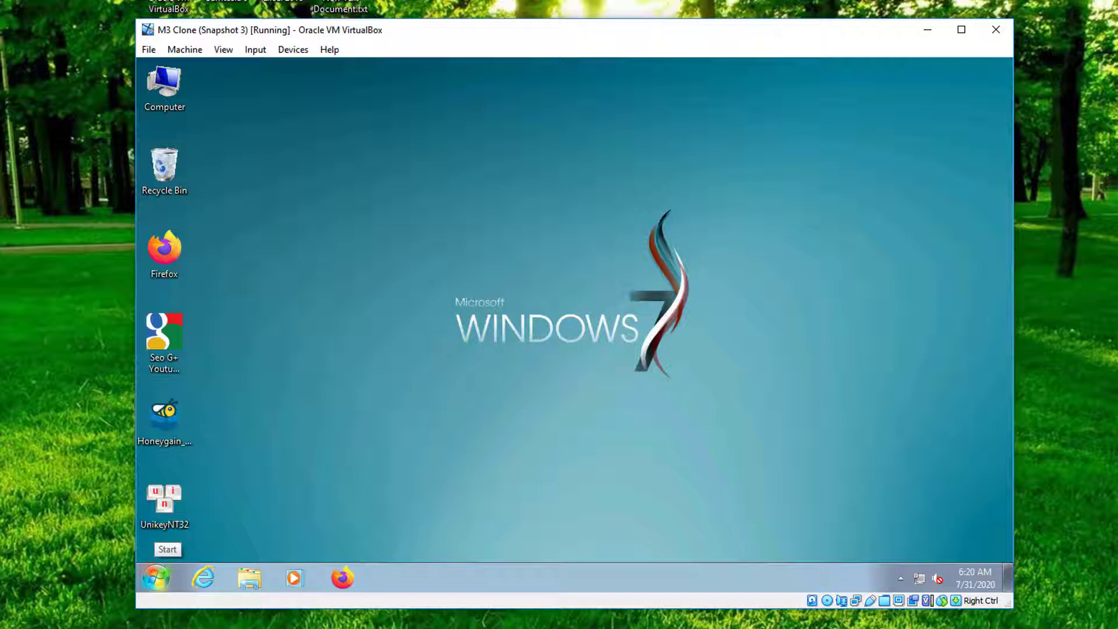
# - Shut down the M3 Clone guest and power off its machine window
pyautogui.click(156, 578)
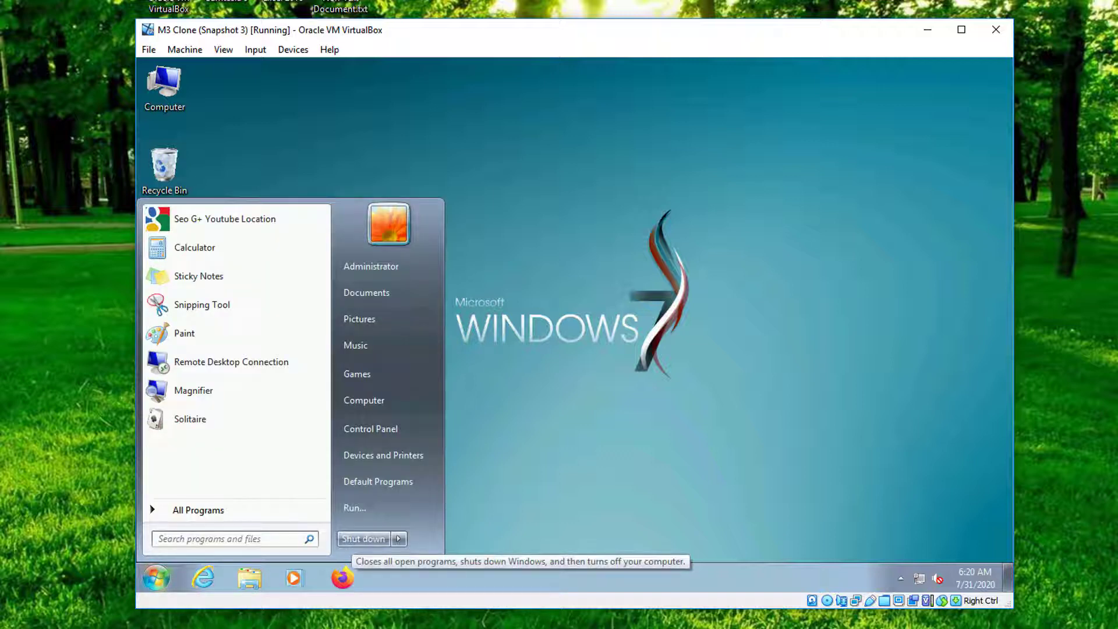
pyautogui.click(364, 539)
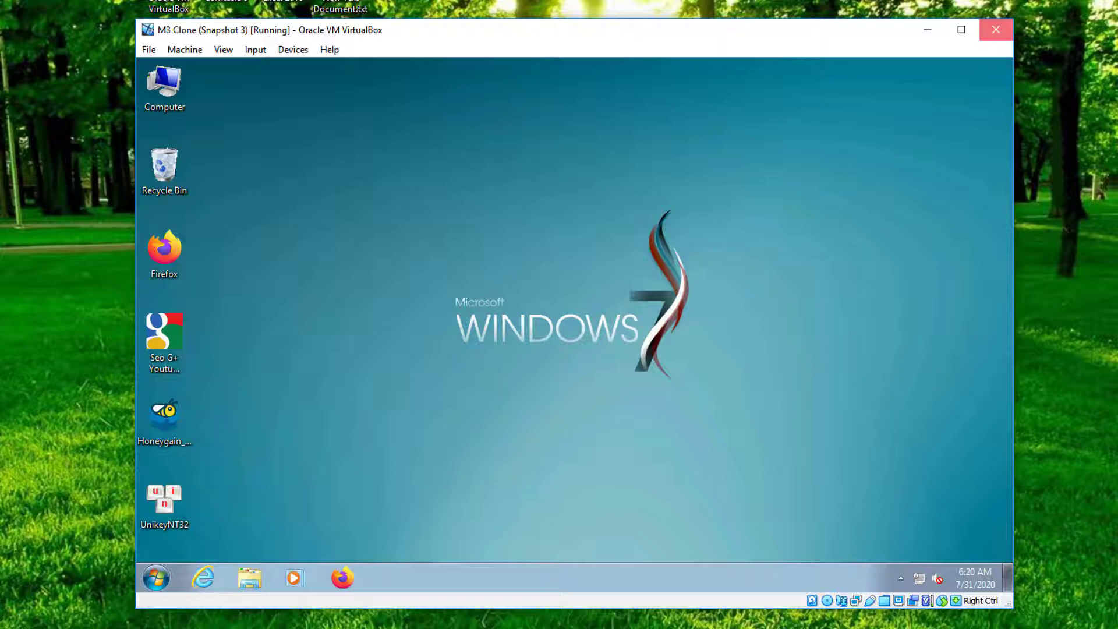
pyautogui.click(996, 29)
pyautogui.click(522, 366)
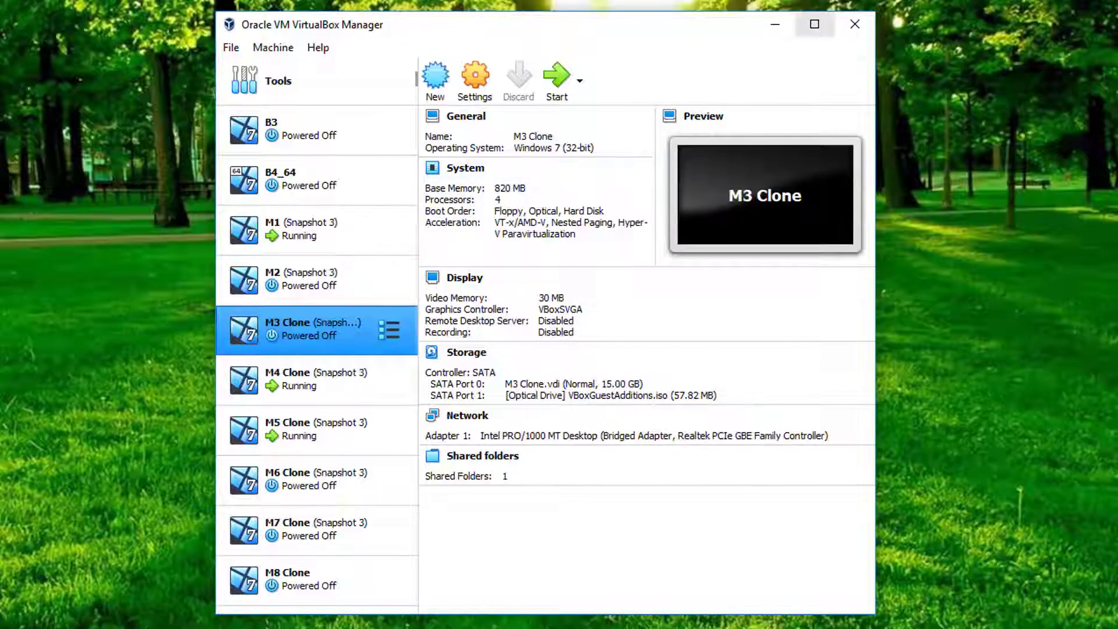
# - Show M3 Clone's snapshot tree (Snapshots 1–3 and Current State) in VirtualBox Manager
pyautogui.click(775, 24)
pyautogui.rightClick(417, 174)
pyautogui.click(460, 252)
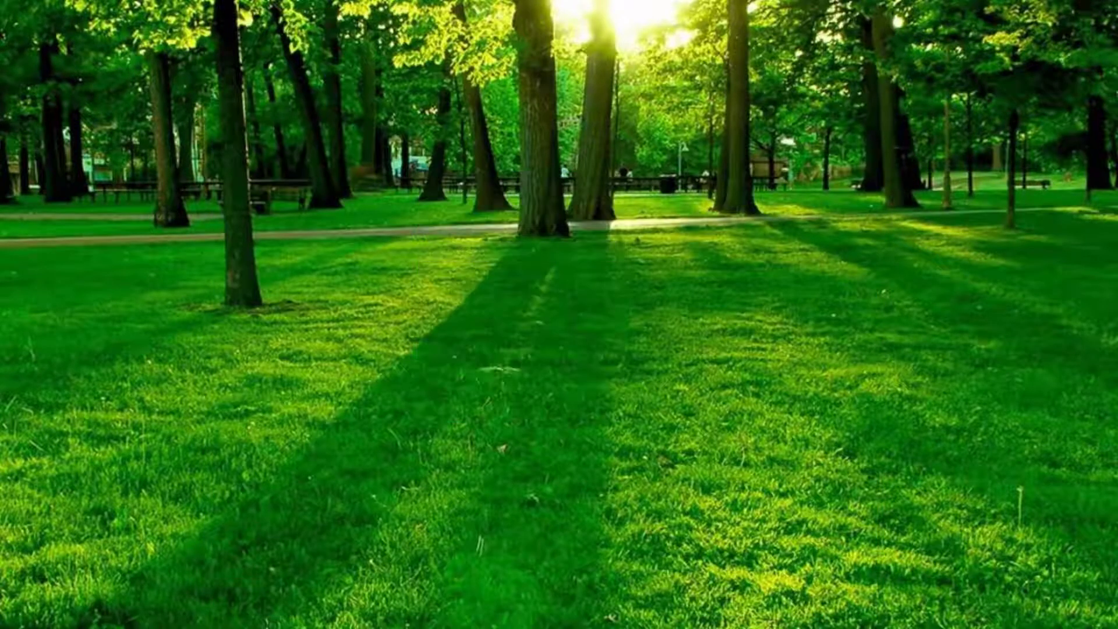
pyautogui.hotkey('alt', 'Tab')
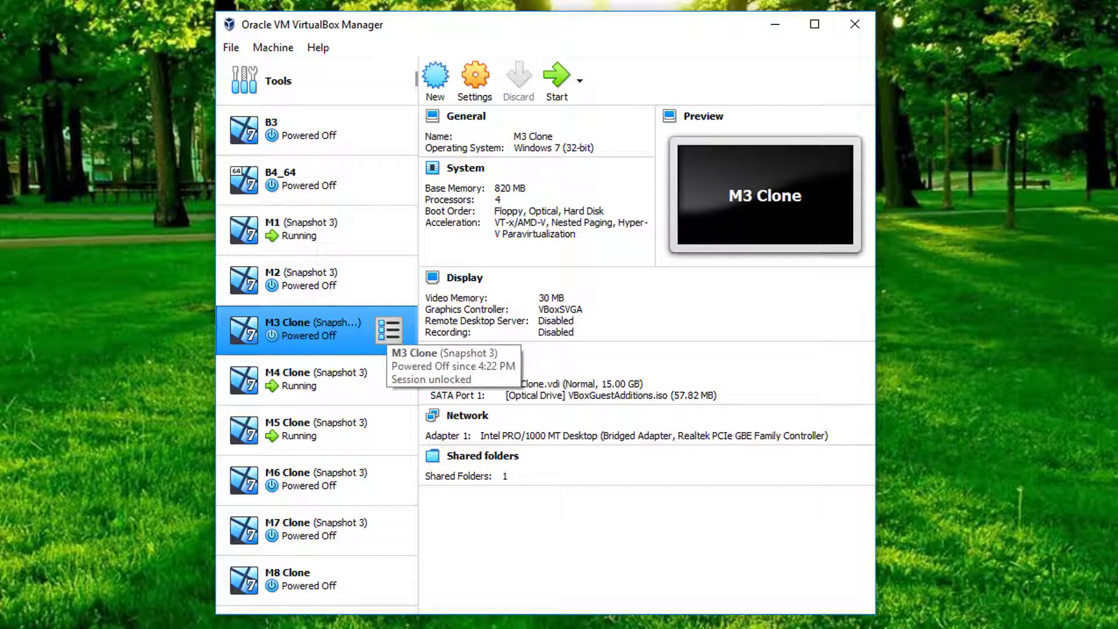
pyautogui.click(389, 329)
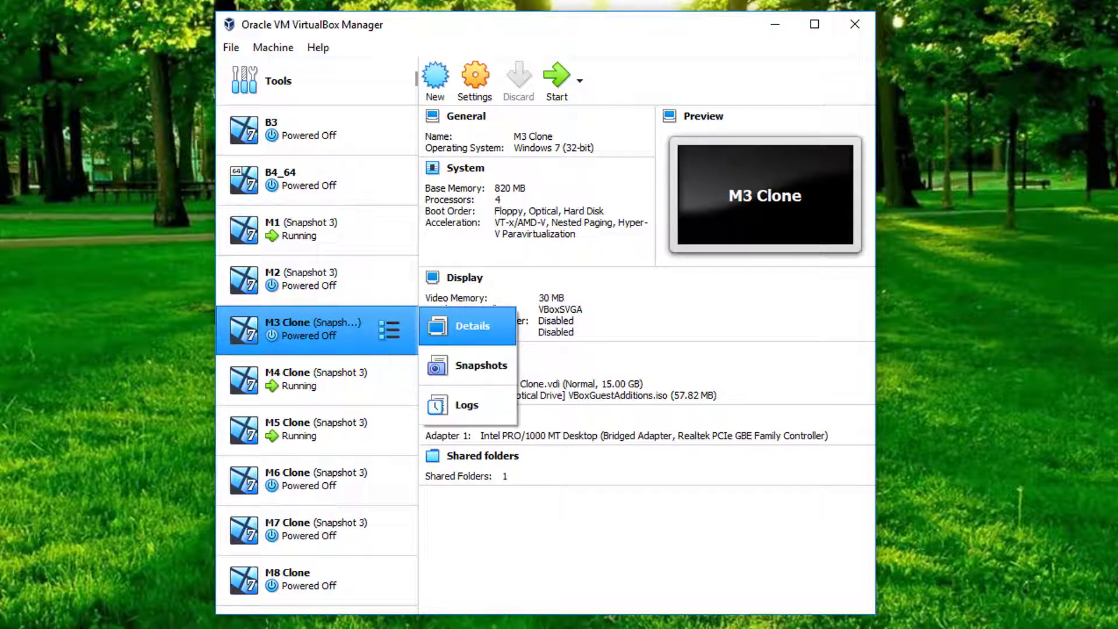
pyautogui.click(481, 365)
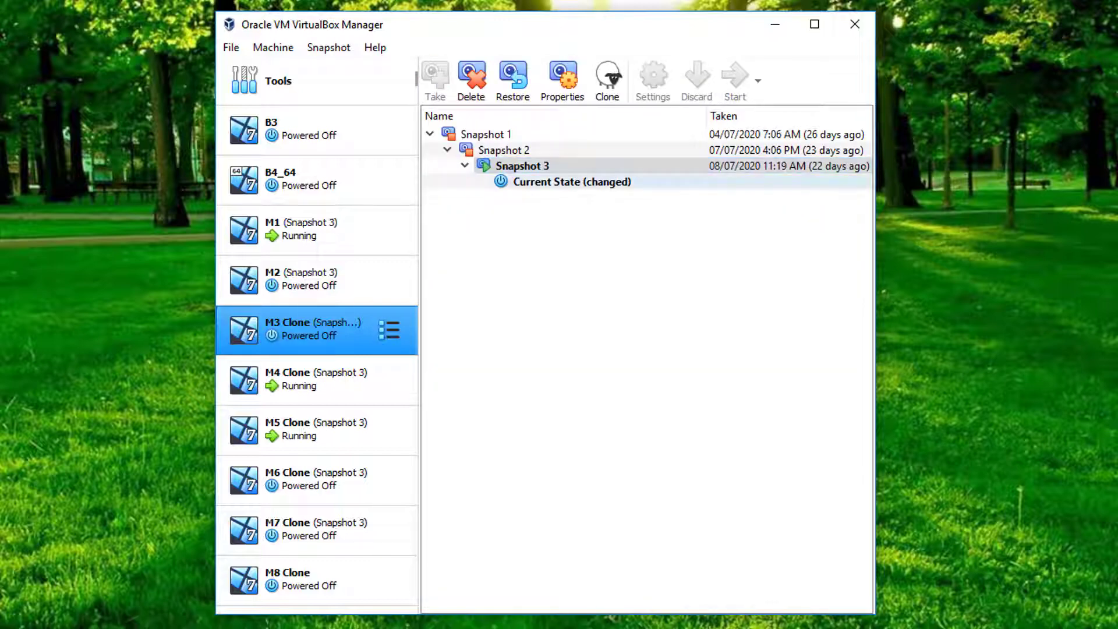
# - Select Snapshot 3 in M3 Clone's snapshot tree and start restoring it
pyautogui.click(572, 182)
pyautogui.click(523, 166)
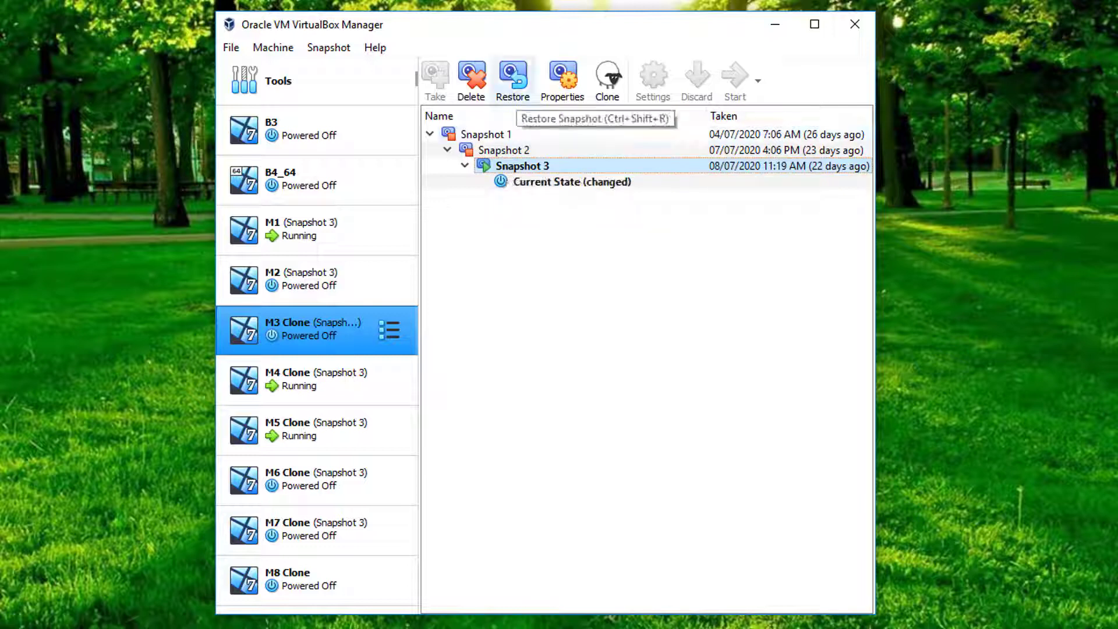
pyautogui.click(512, 76)
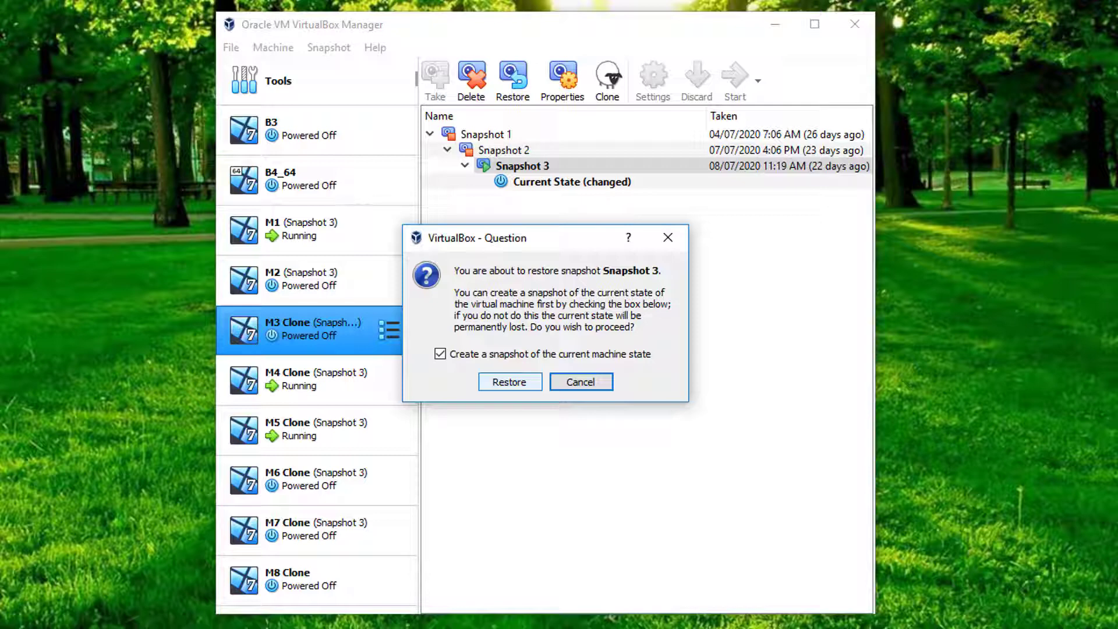
# - Confirm the restore, saving the current state as Snapshot 4, then reselect M3 Clone
pyautogui.click(509, 381)
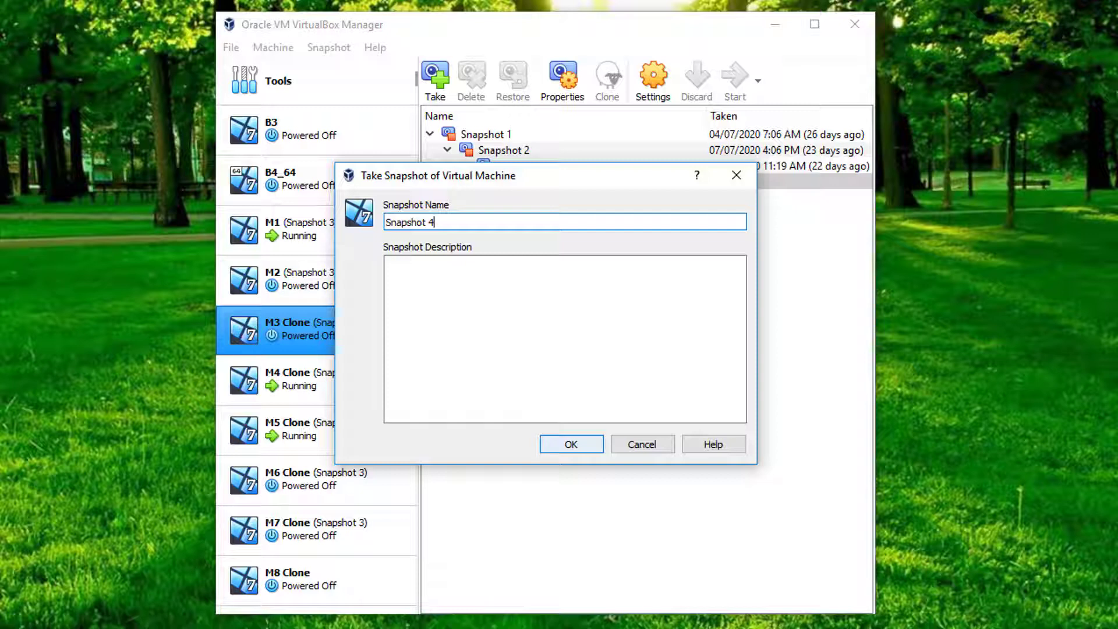
pyautogui.press('Return')
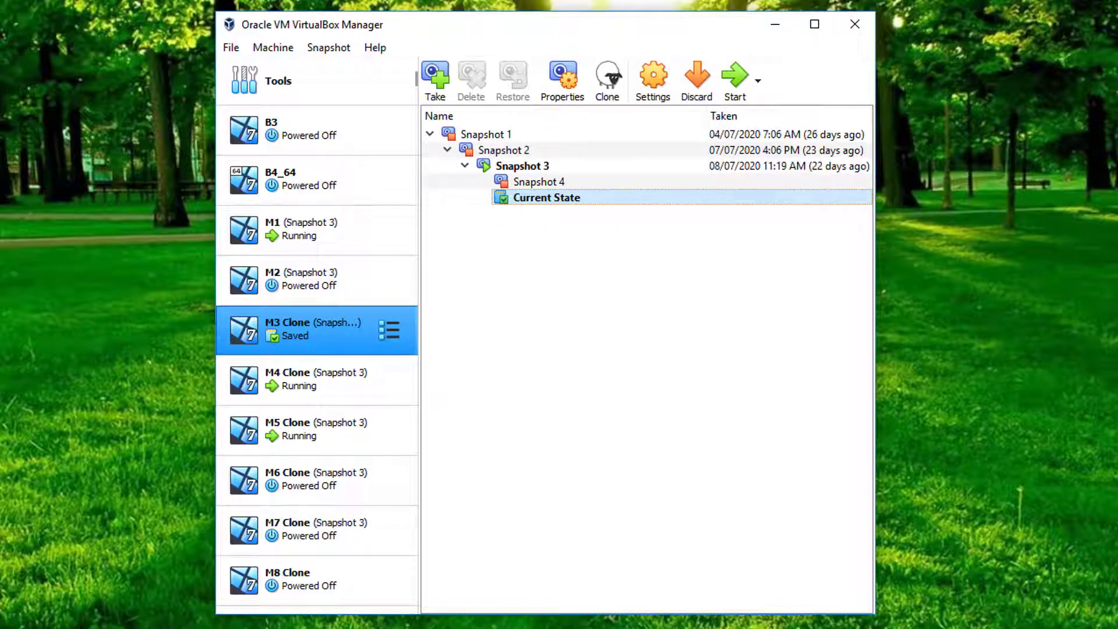
pyautogui.click(317, 280)
pyautogui.click(317, 330)
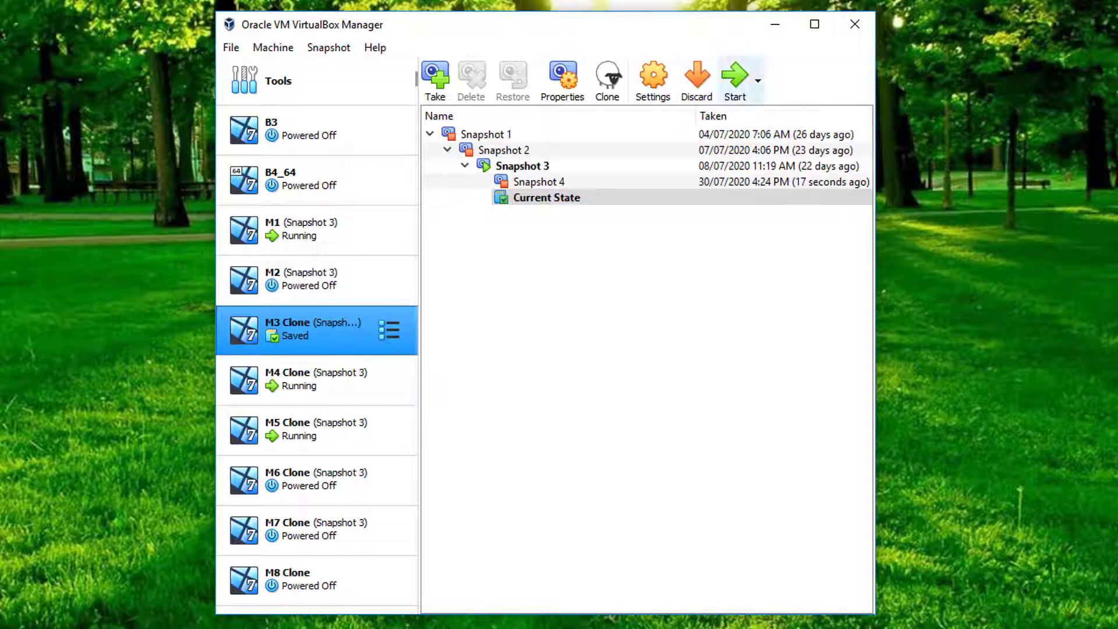
# - Start M3 Clone and dismiss the keyboard auto-capture notice while Windows 7 boots
pyautogui.click(735, 78)
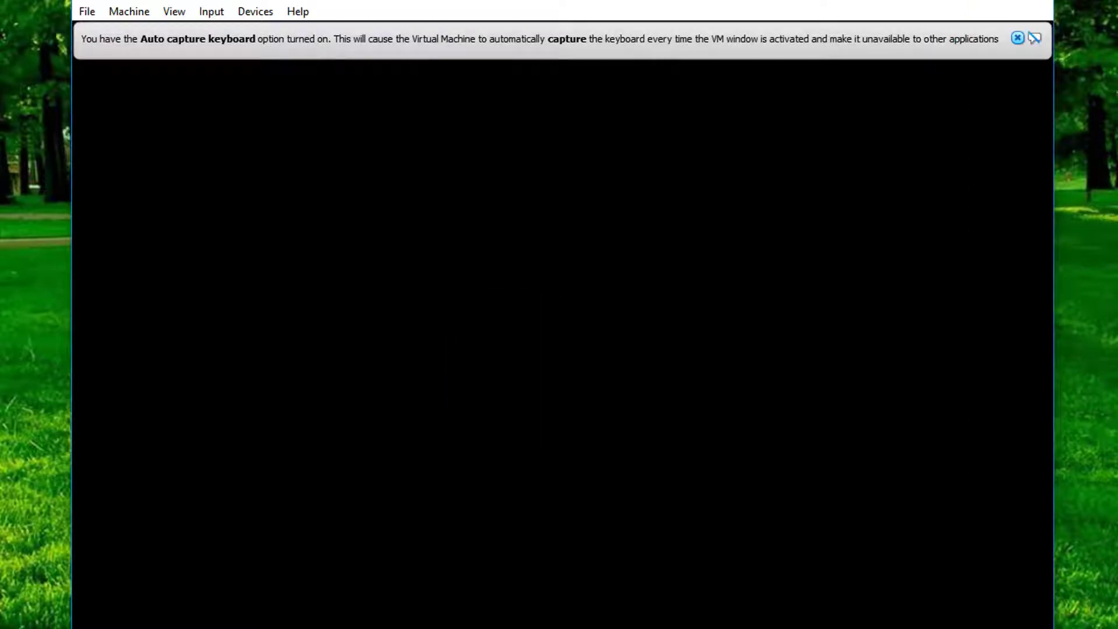
pyautogui.click(1018, 38)
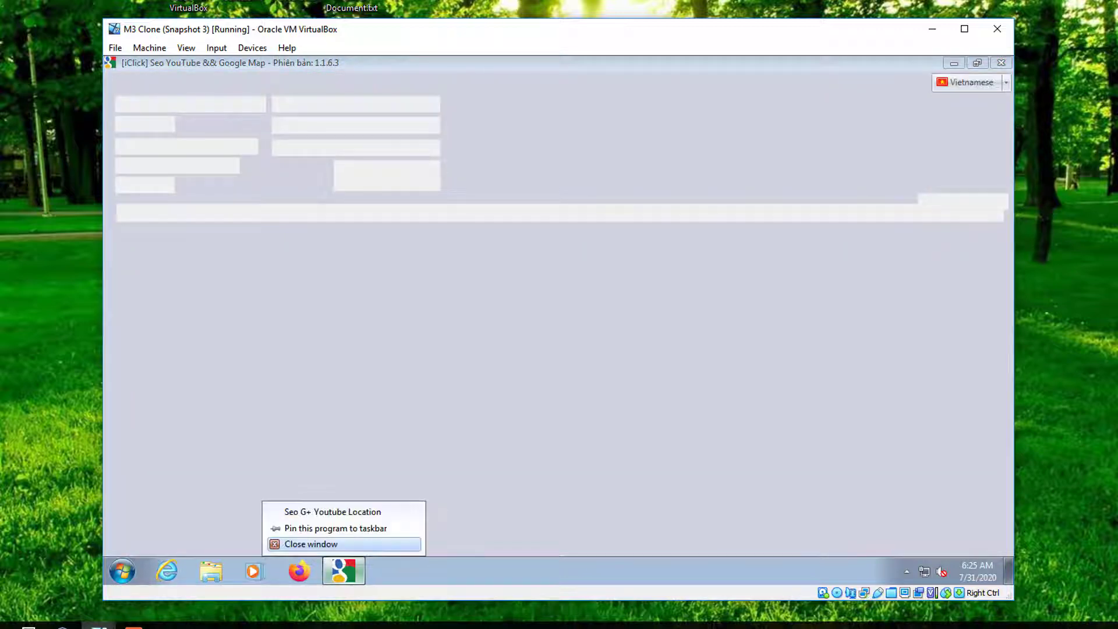
# - Close the guest's SEO tool window and open Explorer's Computer view showing C: at 7.50 GB free
pyautogui.click(344, 544)
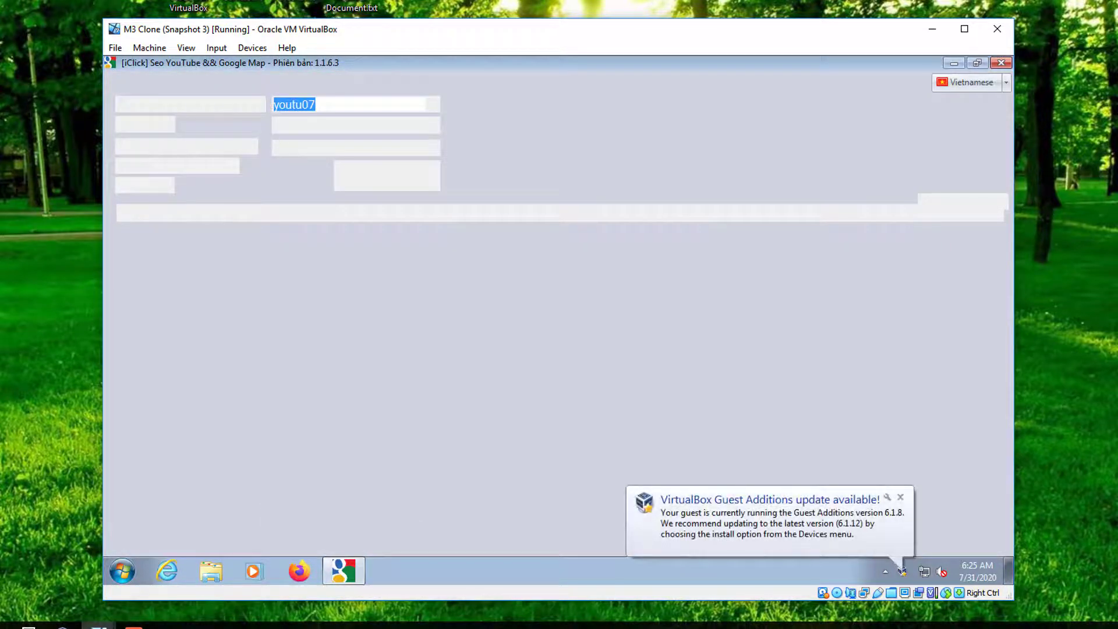
pyautogui.click(900, 498)
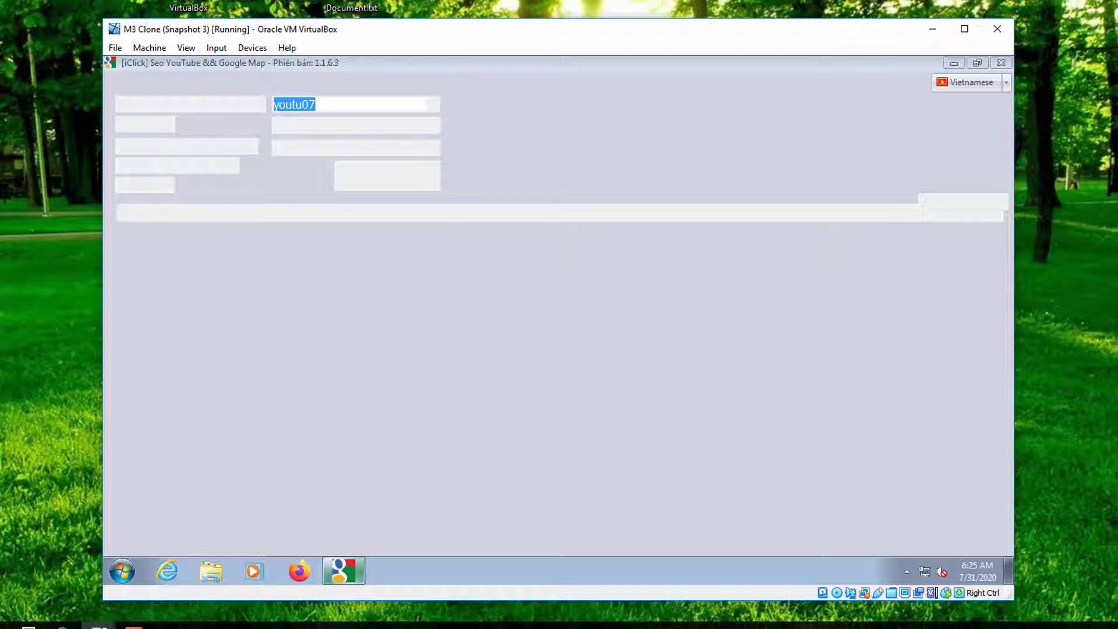
pyautogui.rightClick(343, 571)
pyautogui.click(305, 544)
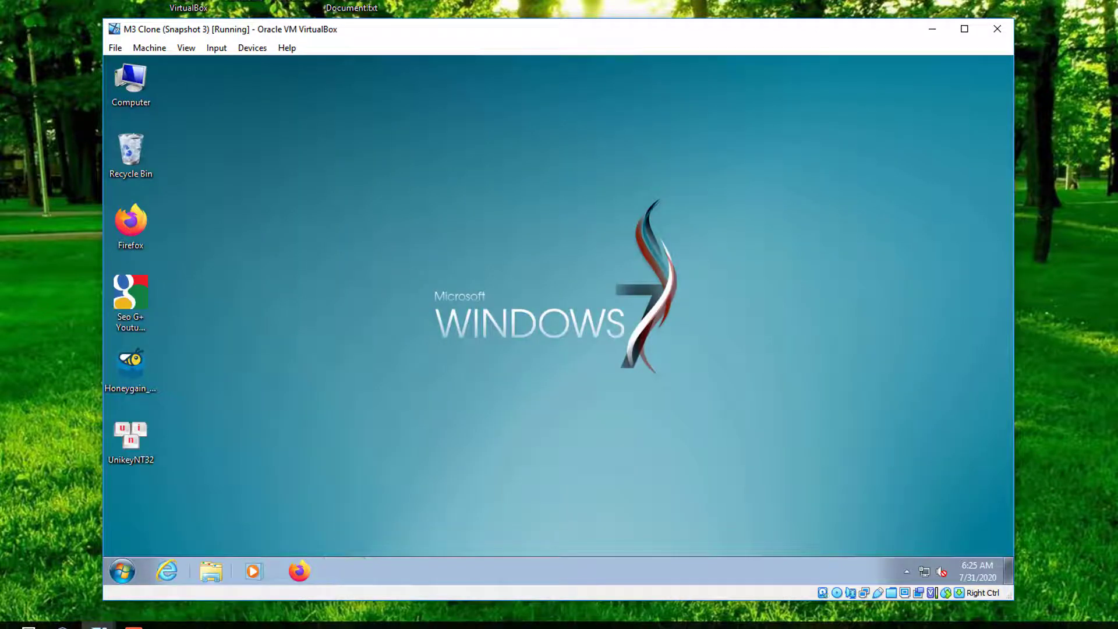
pyautogui.click(211, 571)
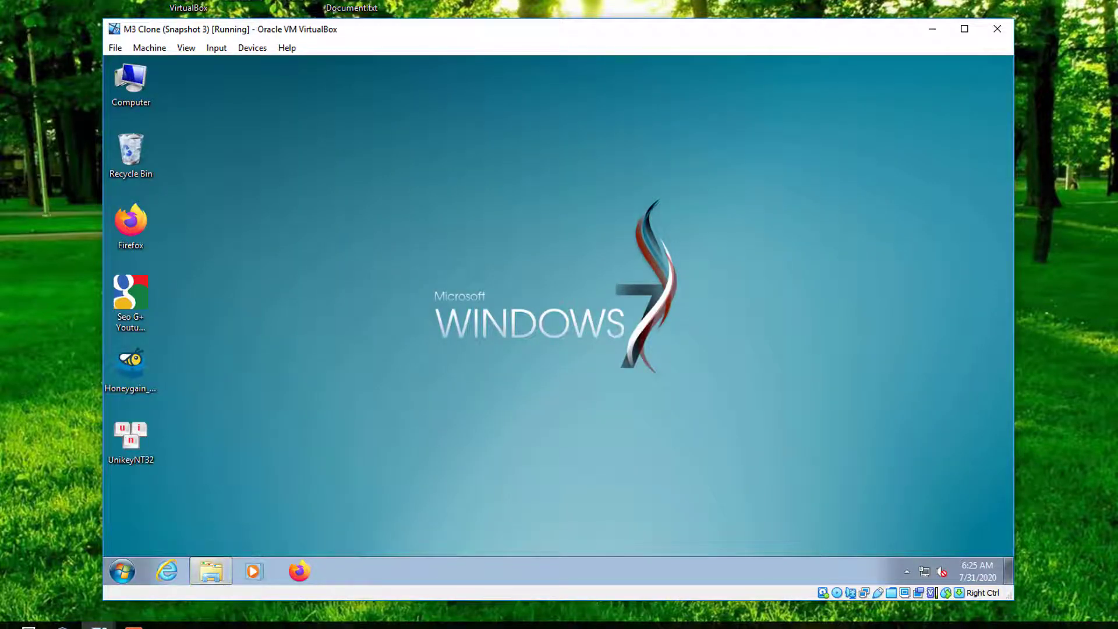
pyautogui.click(334, 346)
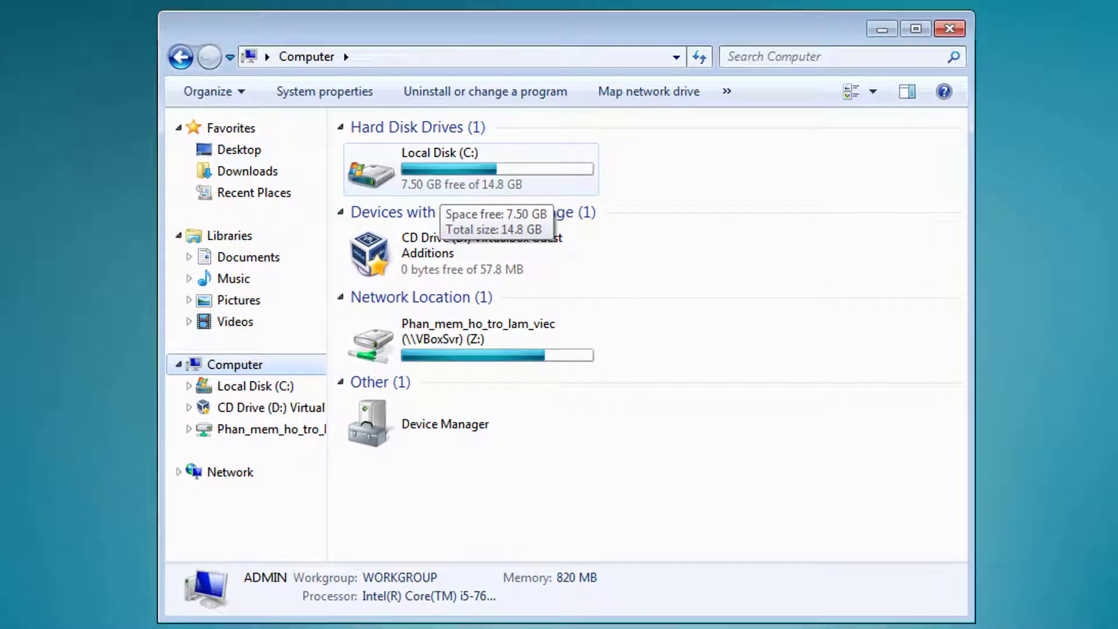
# - Check the Local Disk (C:) and CD Drive (D:) entries, then close the guest's Explorer window
pyautogui.click(443, 186)
pyautogui.click(449, 213)
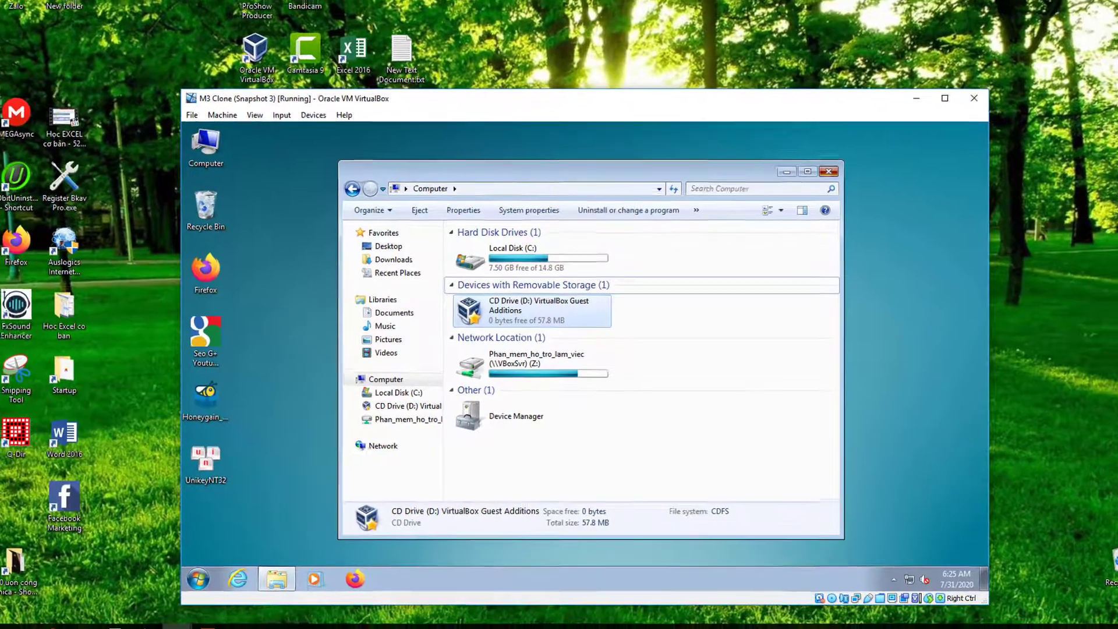
pyautogui.click(878, 111)
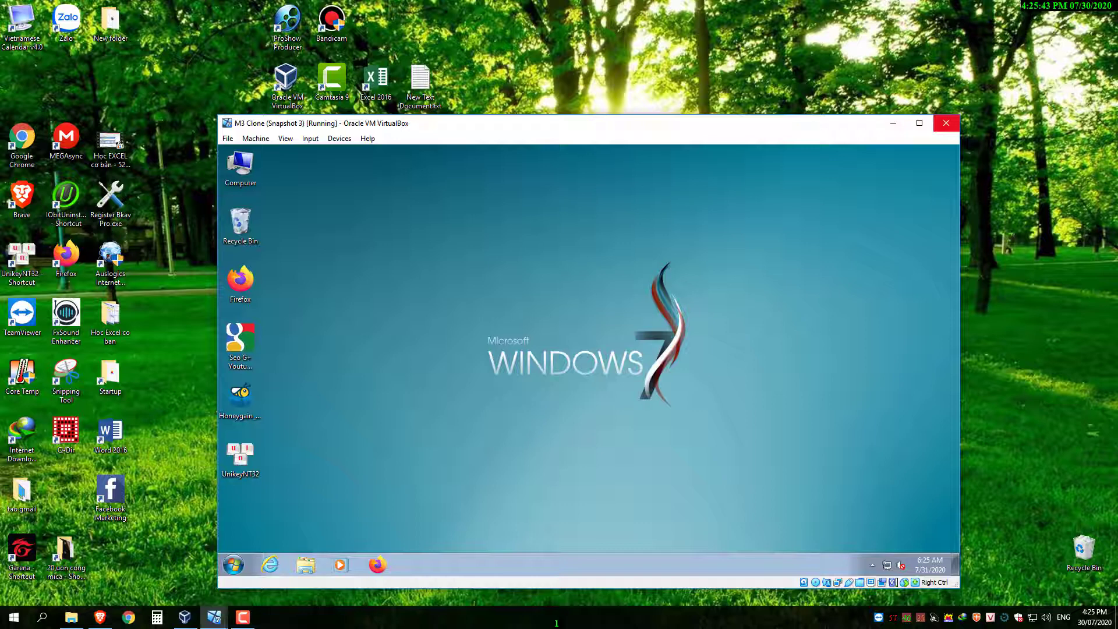
# - Power off the M3 Clone machine
pyautogui.click(946, 122)
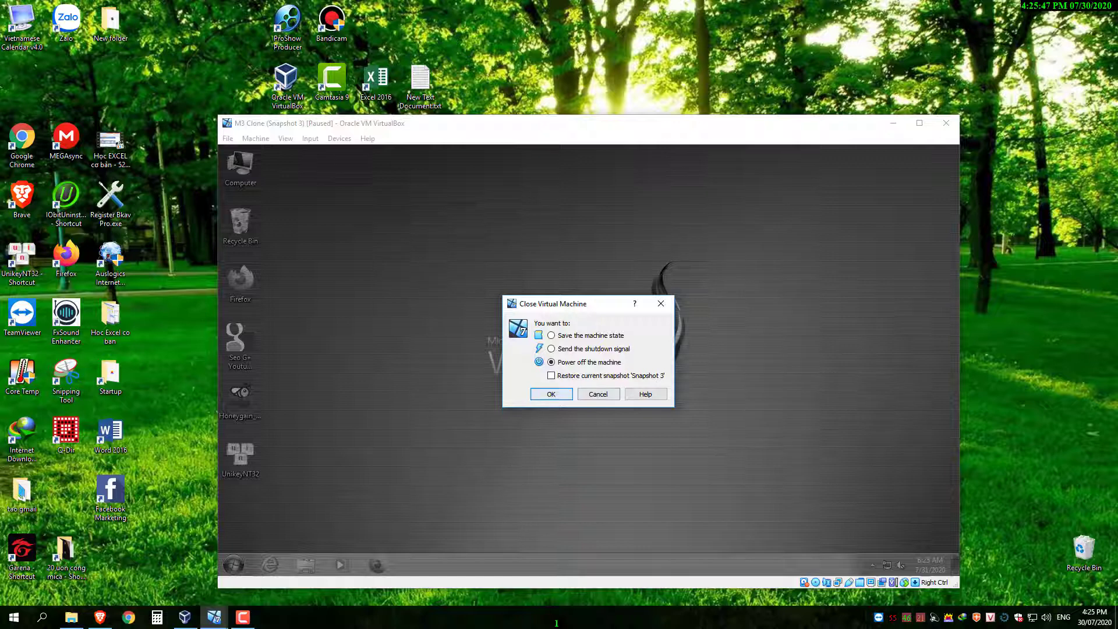
pyautogui.click(549, 392)
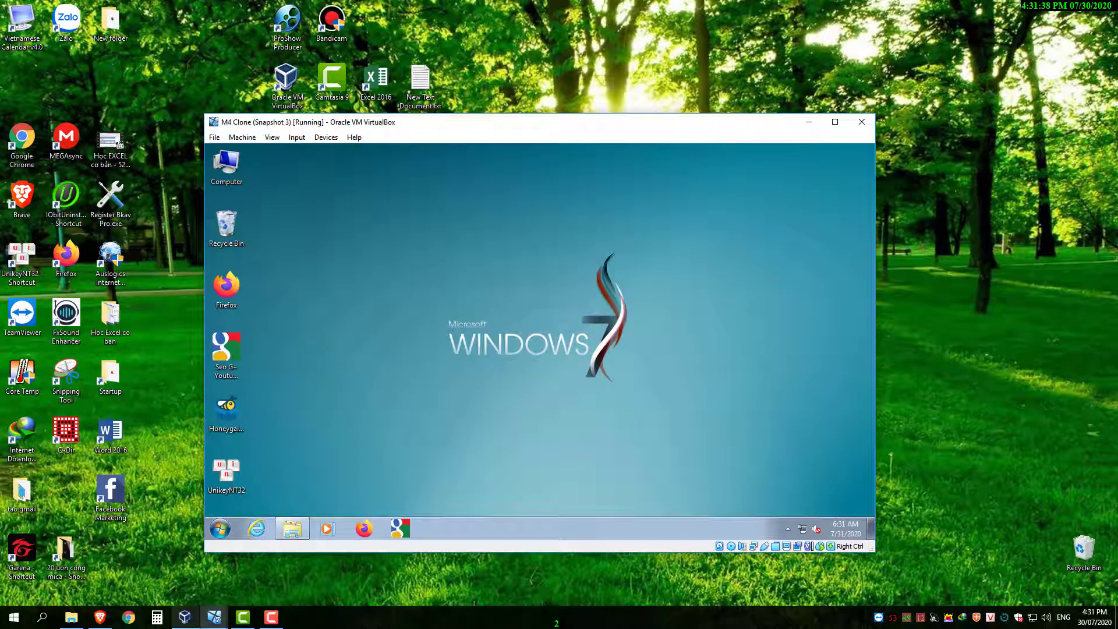
pyautogui.moveTo(185, 617)
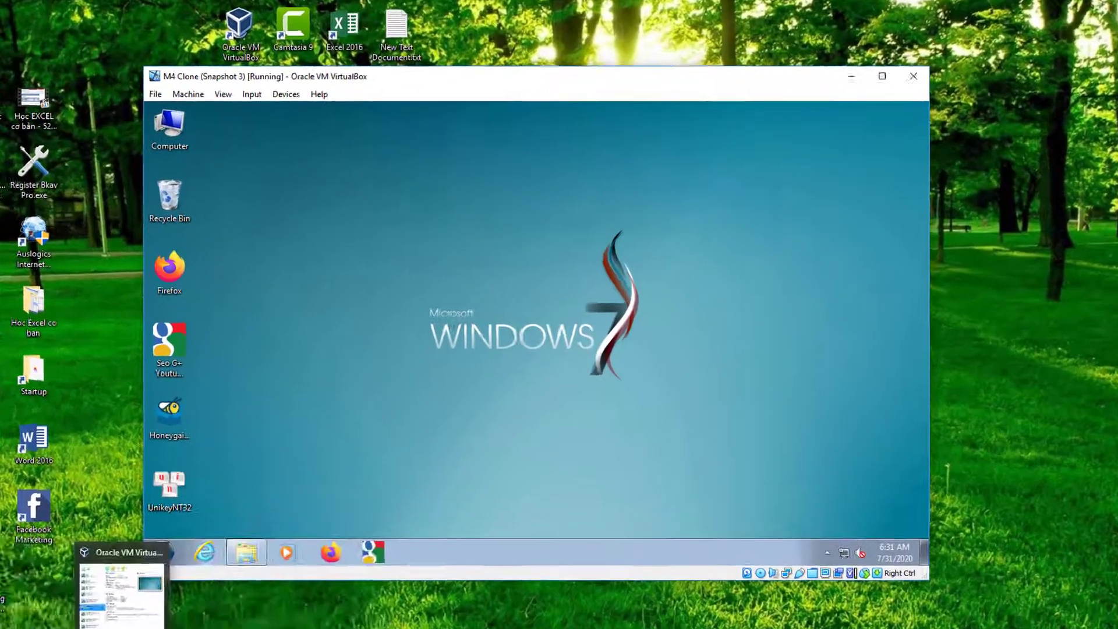
# - Display M4 Clone's snapshot tree (Snapshots 1–3 and Current State) in VirtualBox Manager
pyautogui.click(185, 617)
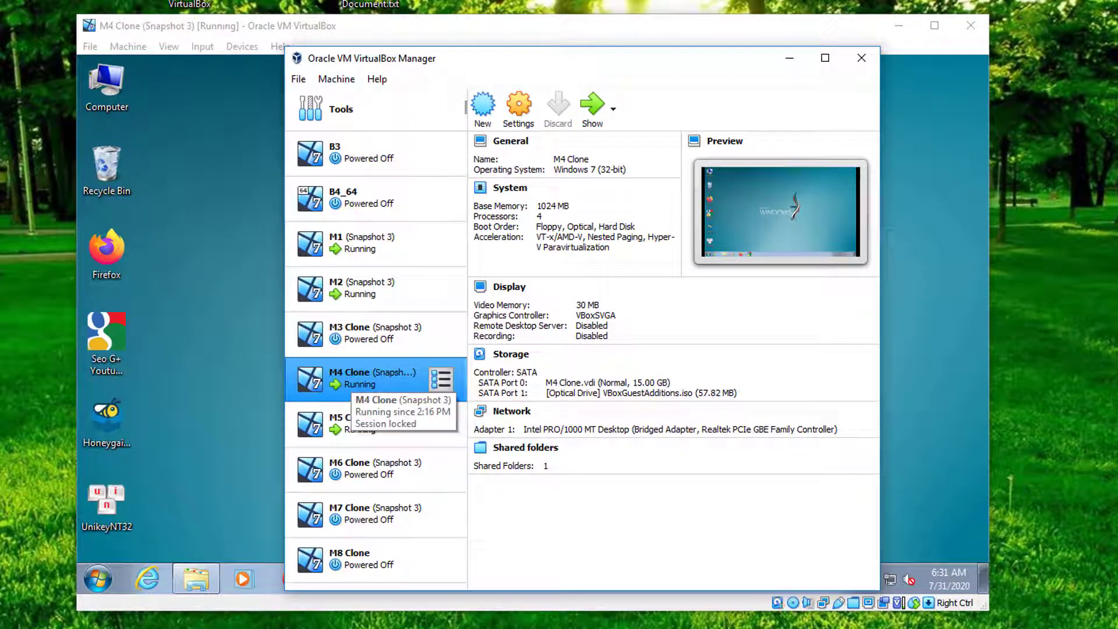
pyautogui.click(441, 379)
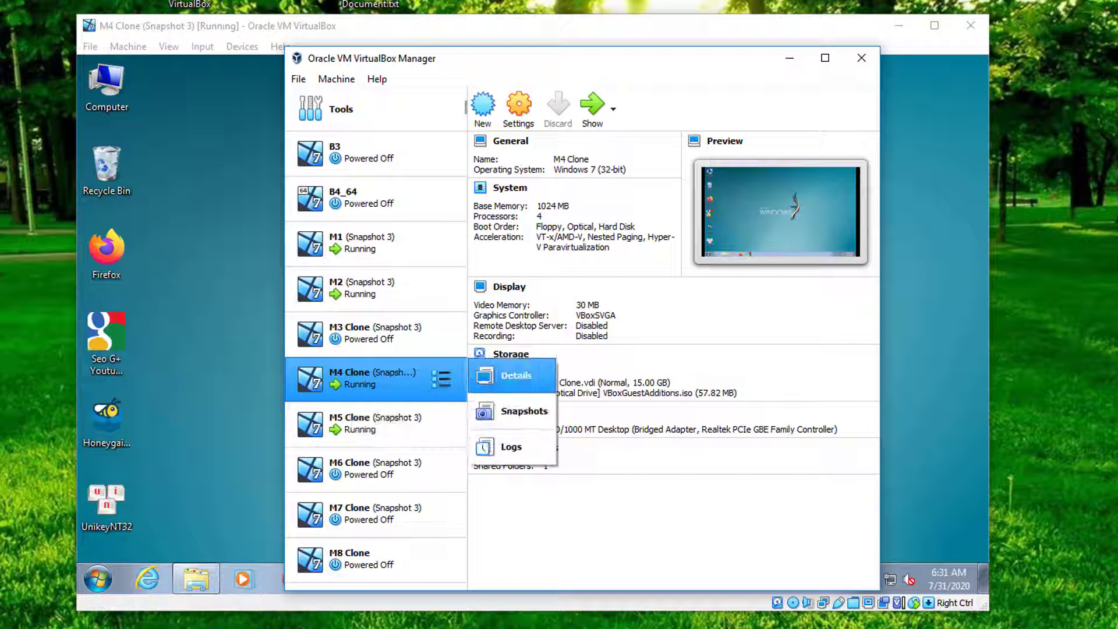
pyautogui.click(512, 411)
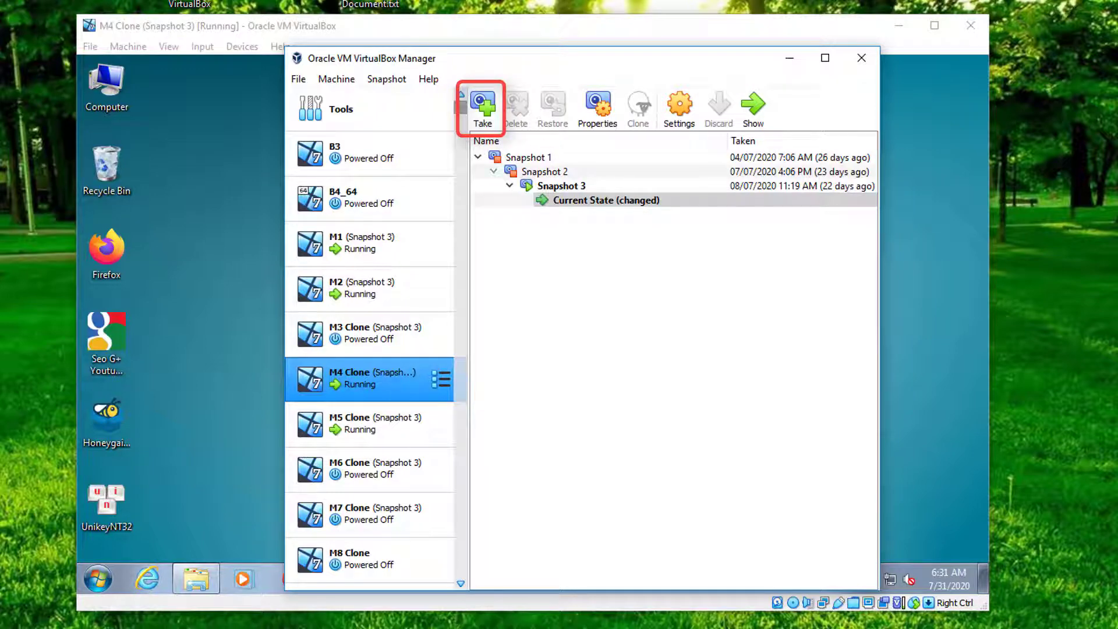
# - Take a new M4 Clone snapshot named 'Chuan' and review it in the snapshot tree
pyautogui.click(482, 105)
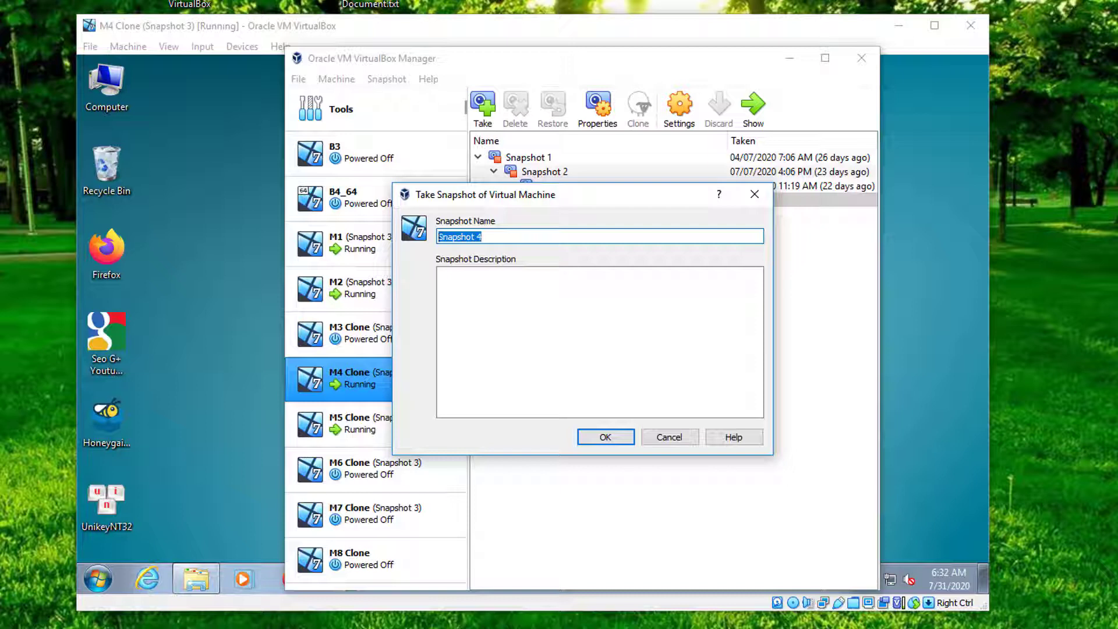
pyautogui.write('Chuan')
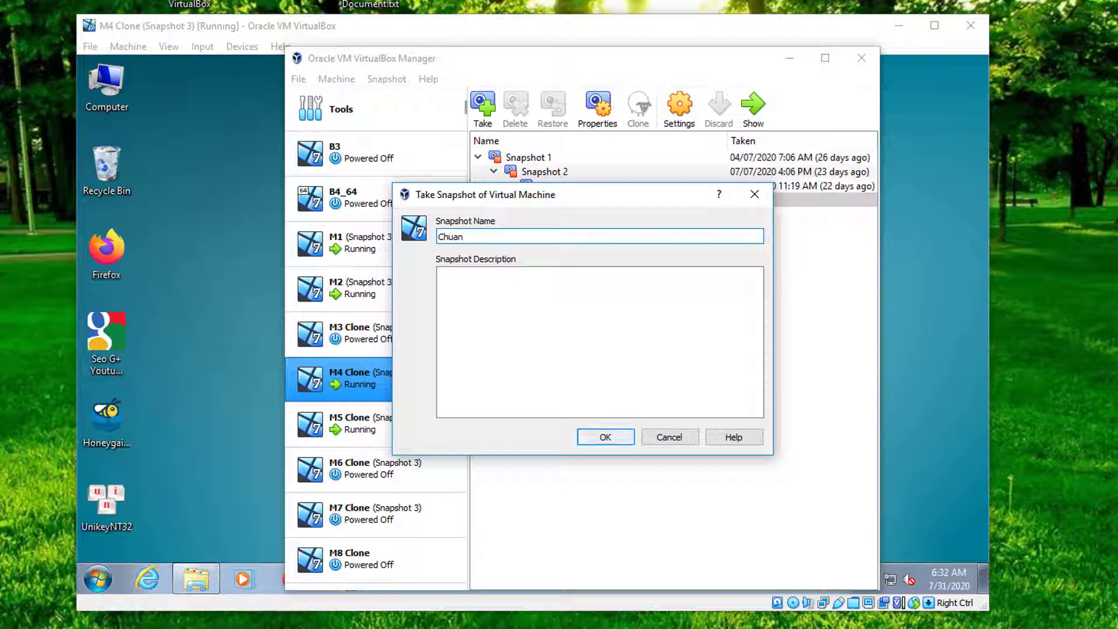
pyautogui.click(605, 437)
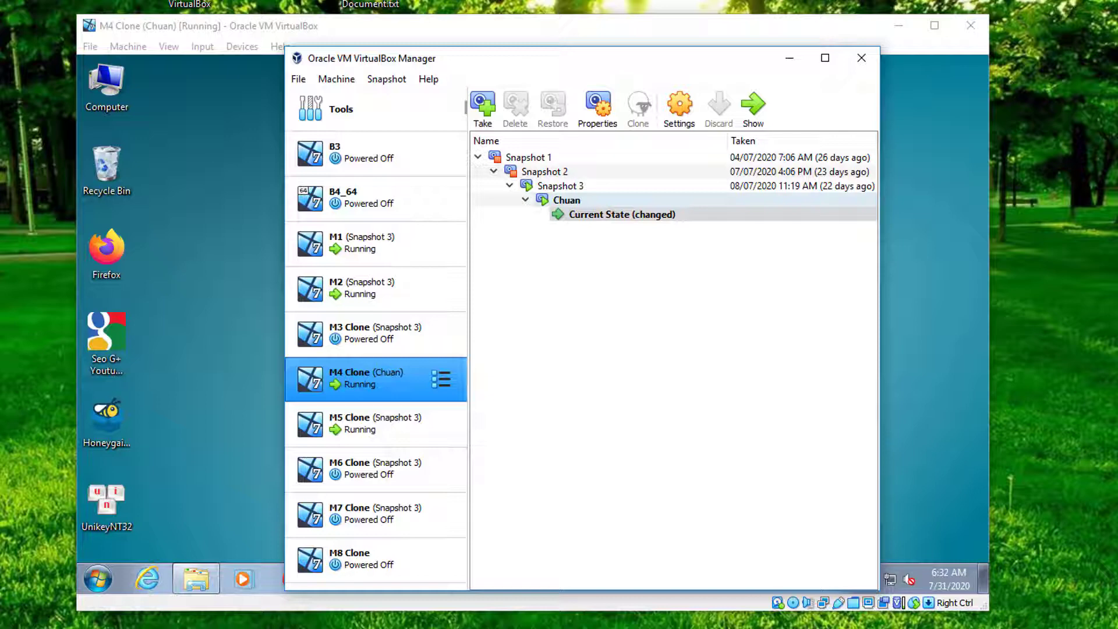
pyautogui.click(567, 201)
pyautogui.click(622, 215)
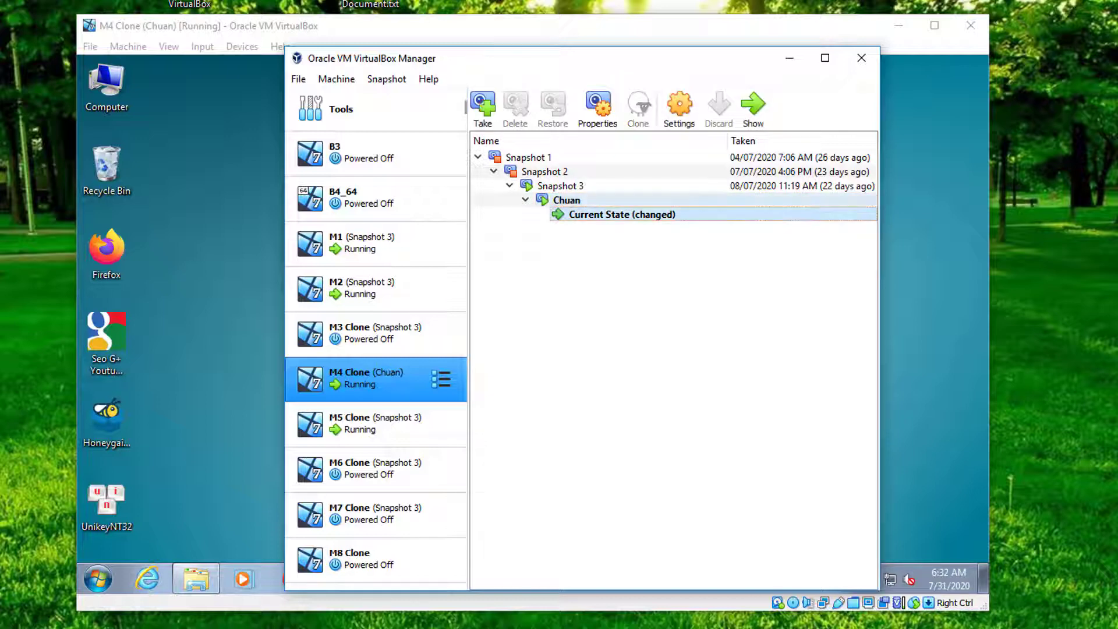
pyautogui.click(568, 200)
pyautogui.press('Down')
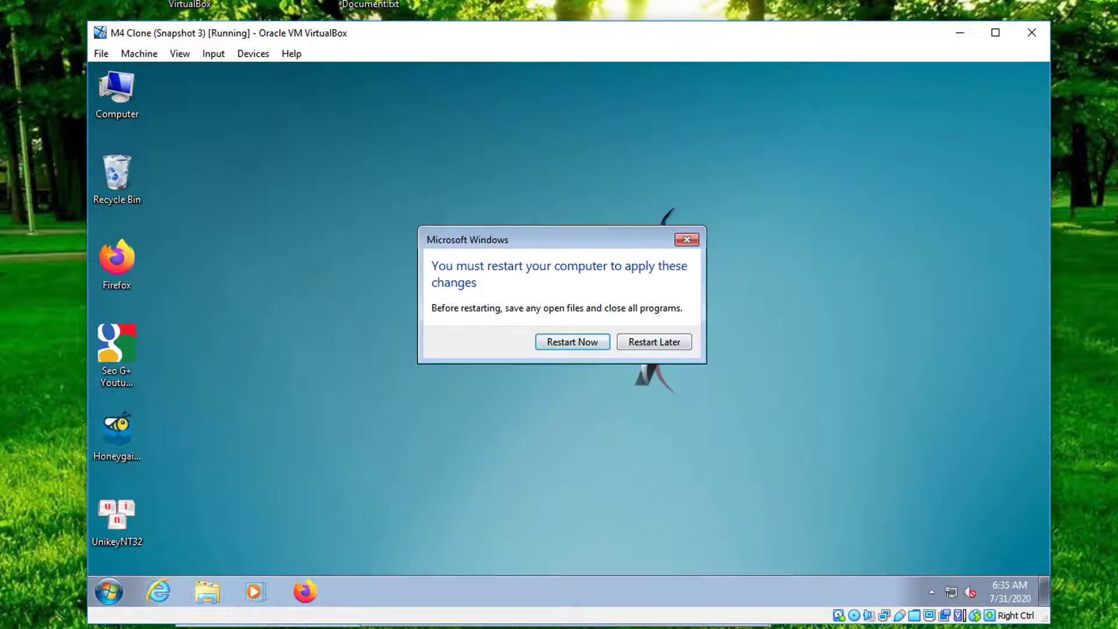
# - Return to the running M4 Clone window and refresh its Windows 7 desktop
pyautogui.click(654, 339)
pyautogui.rightClick(336, 266)
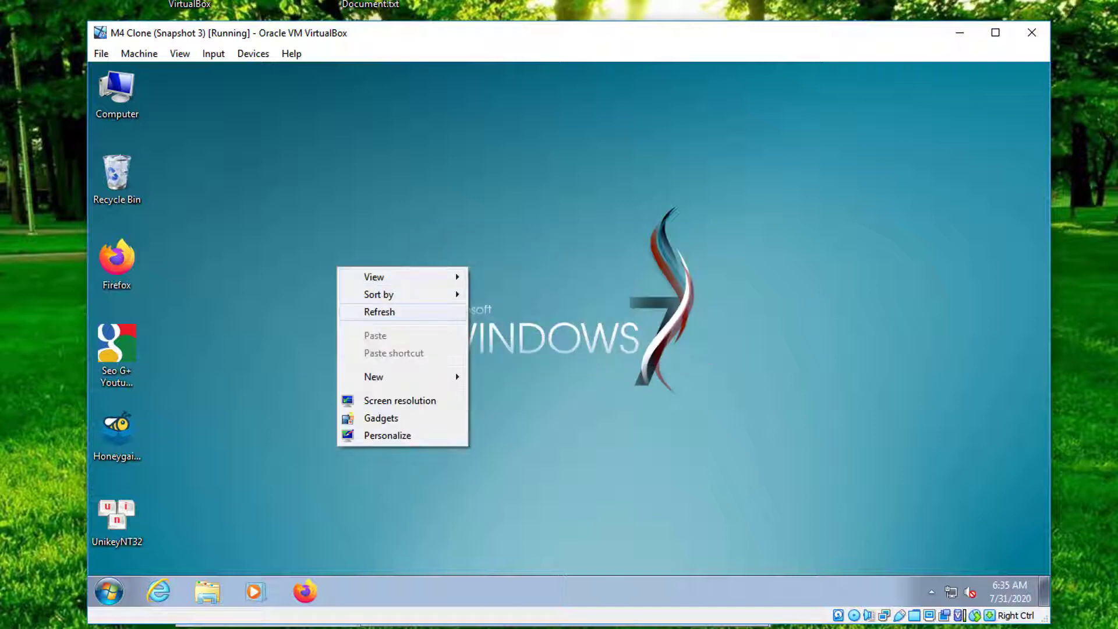
pyautogui.click(449, 308)
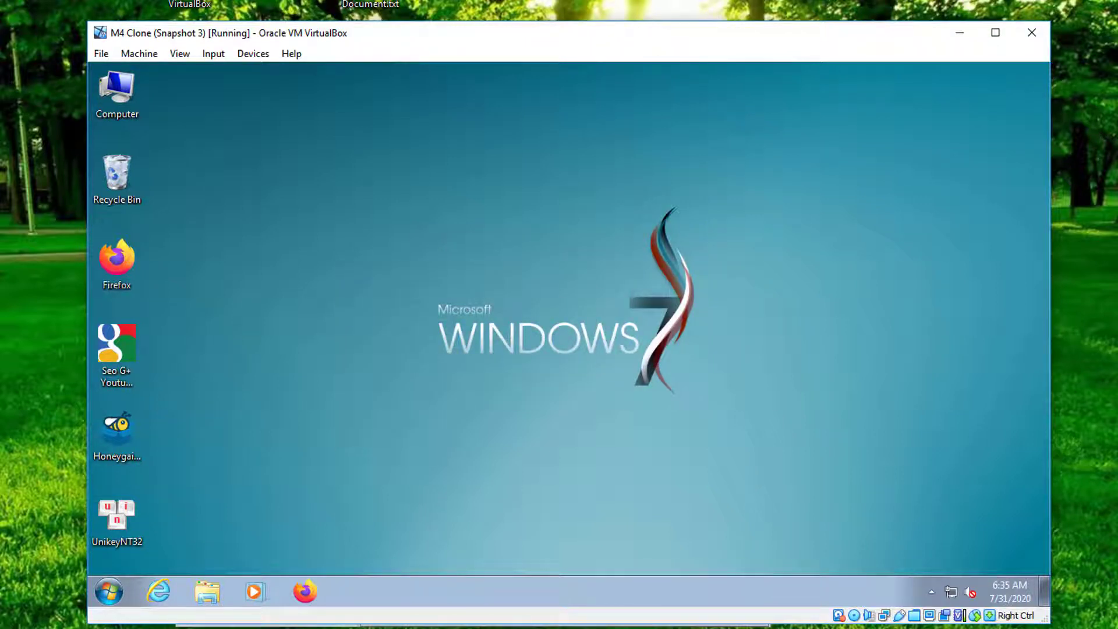